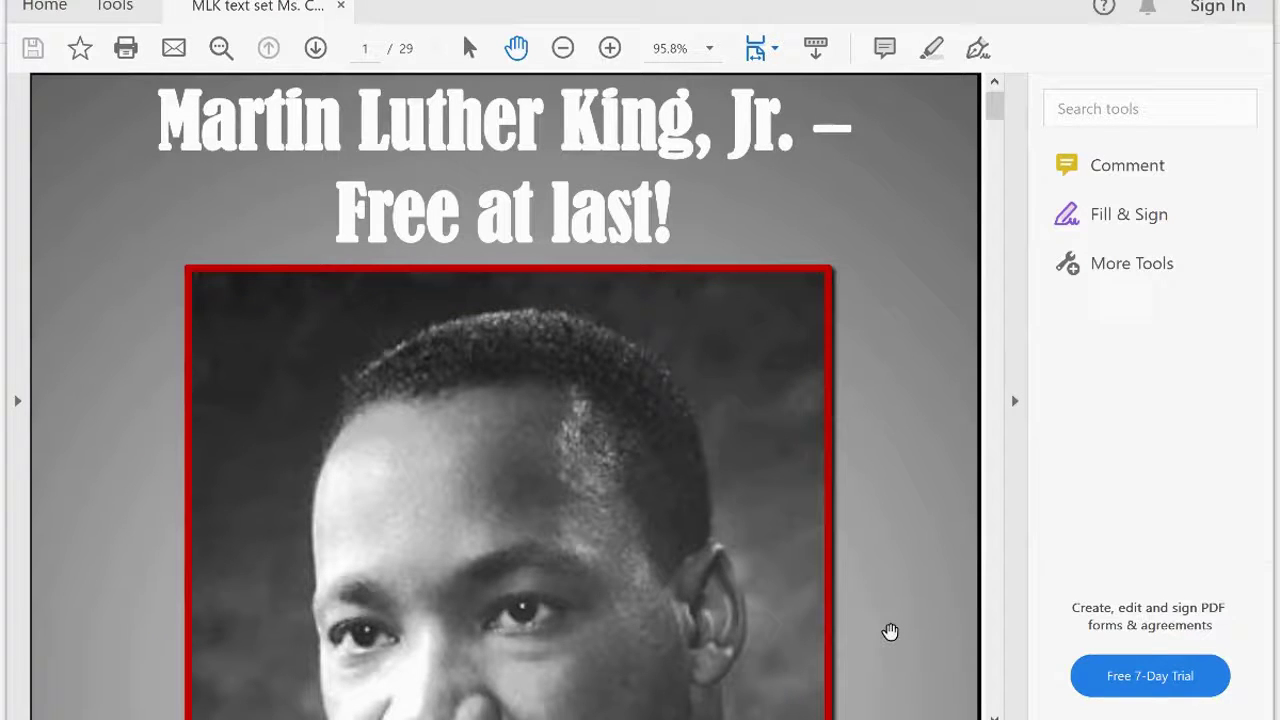
- Scroll from the MLK cover page down to the page 2 Table of Contents with its CCSS alignments
scroll(890, 631, "down", 3)
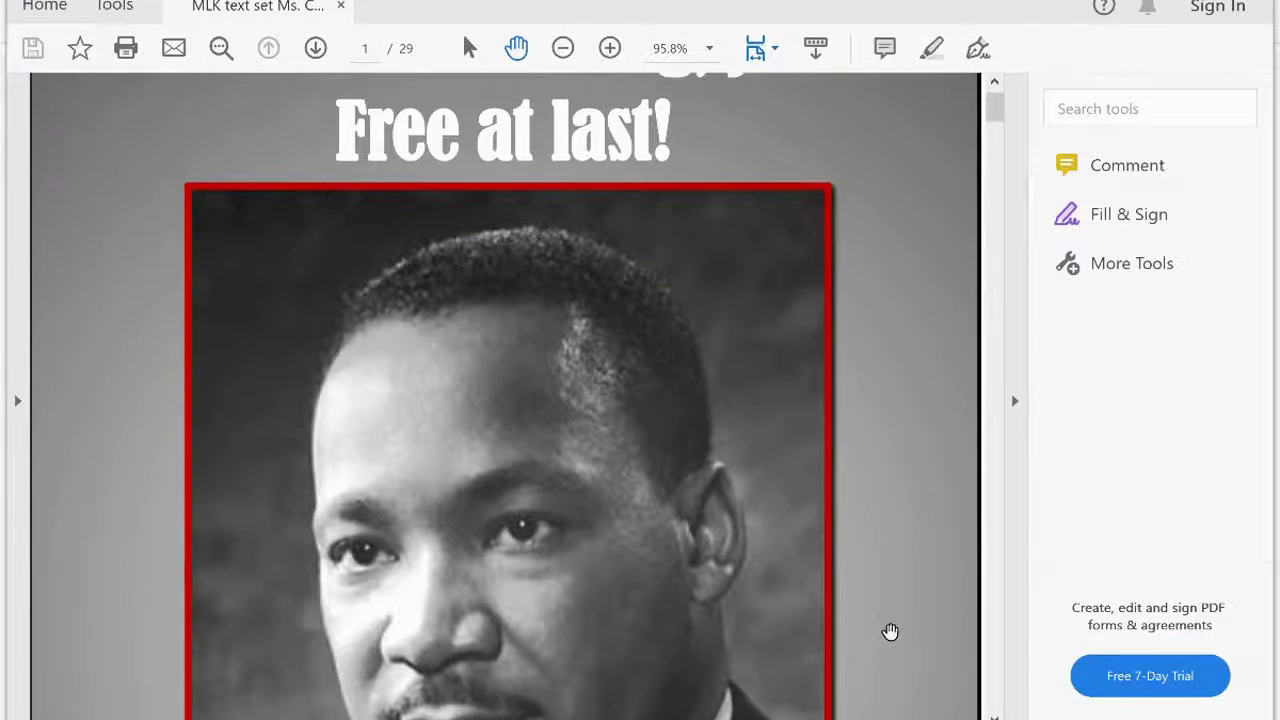
scroll(890, 631, "down", 10)
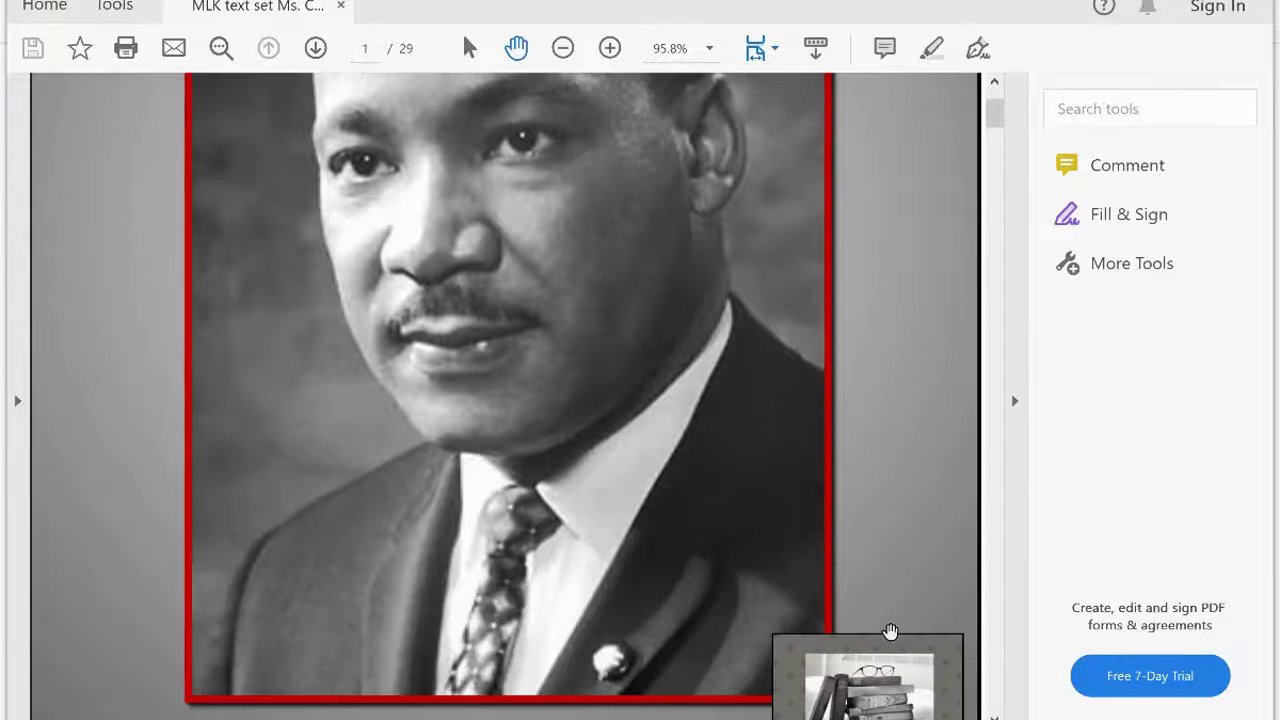
scroll(890, 631, "down", 10)
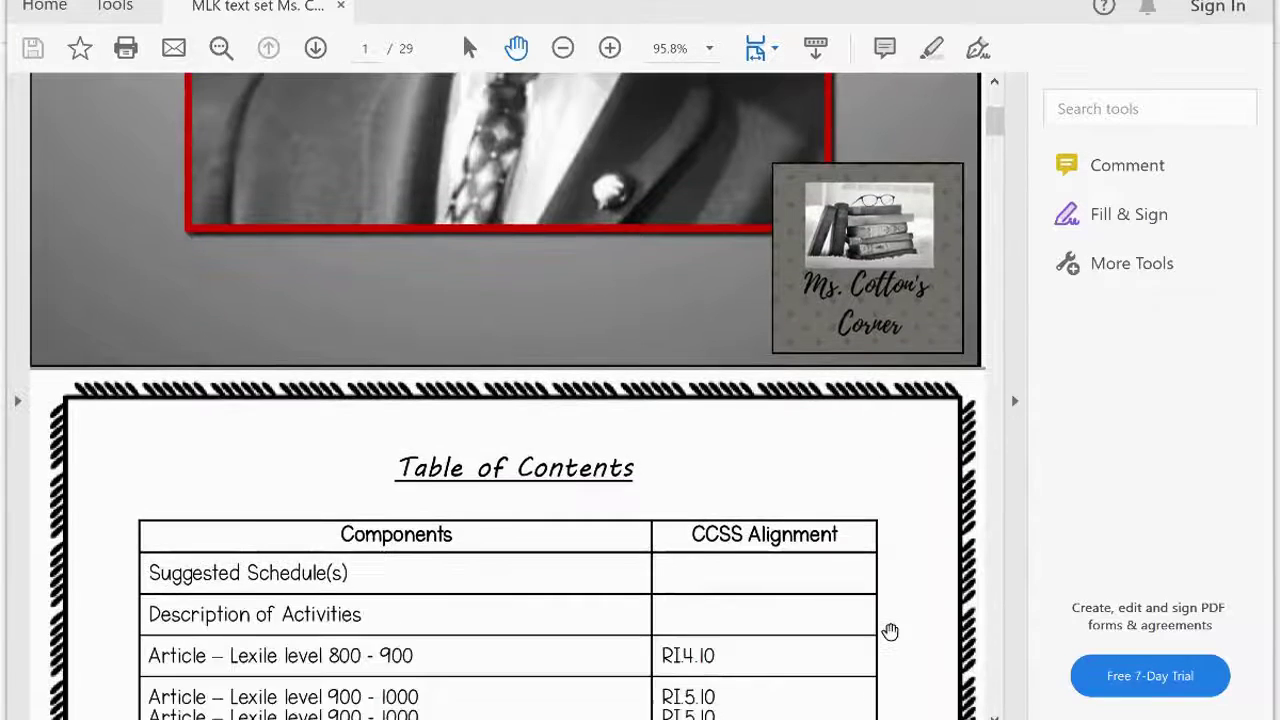
scroll(890, 631, "down", 4)
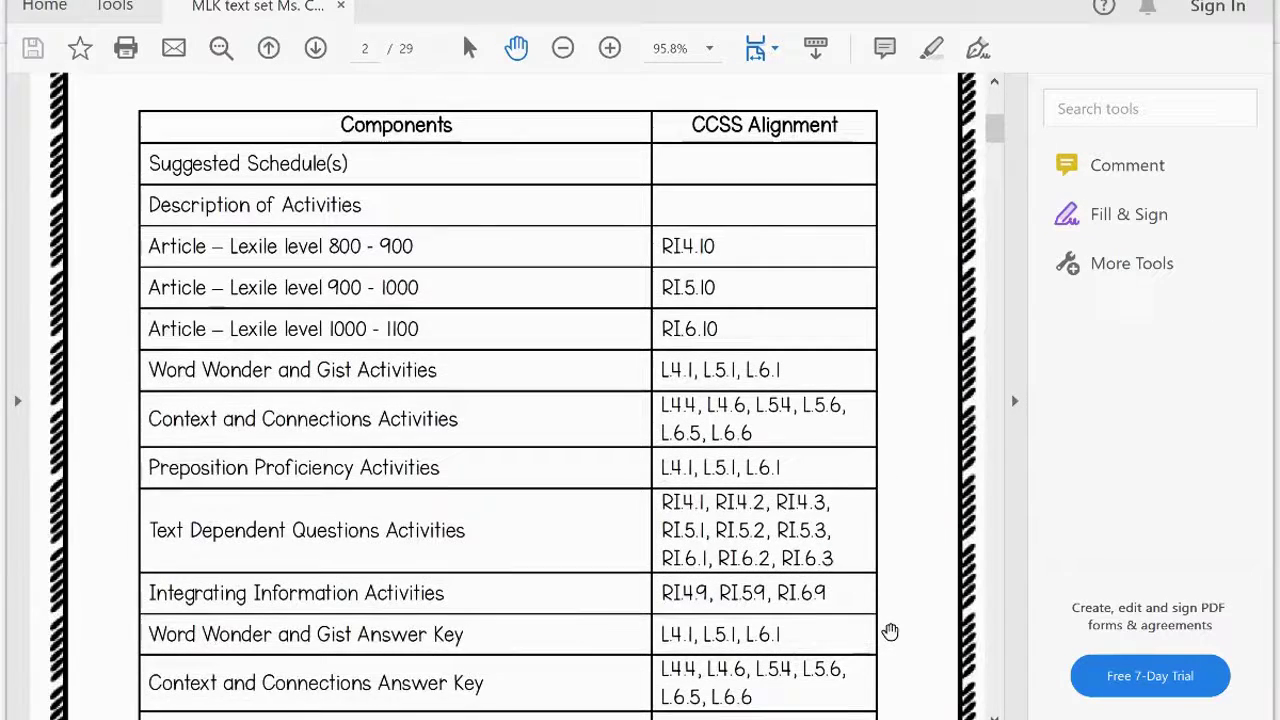
scroll(890, 631, "down", 1)
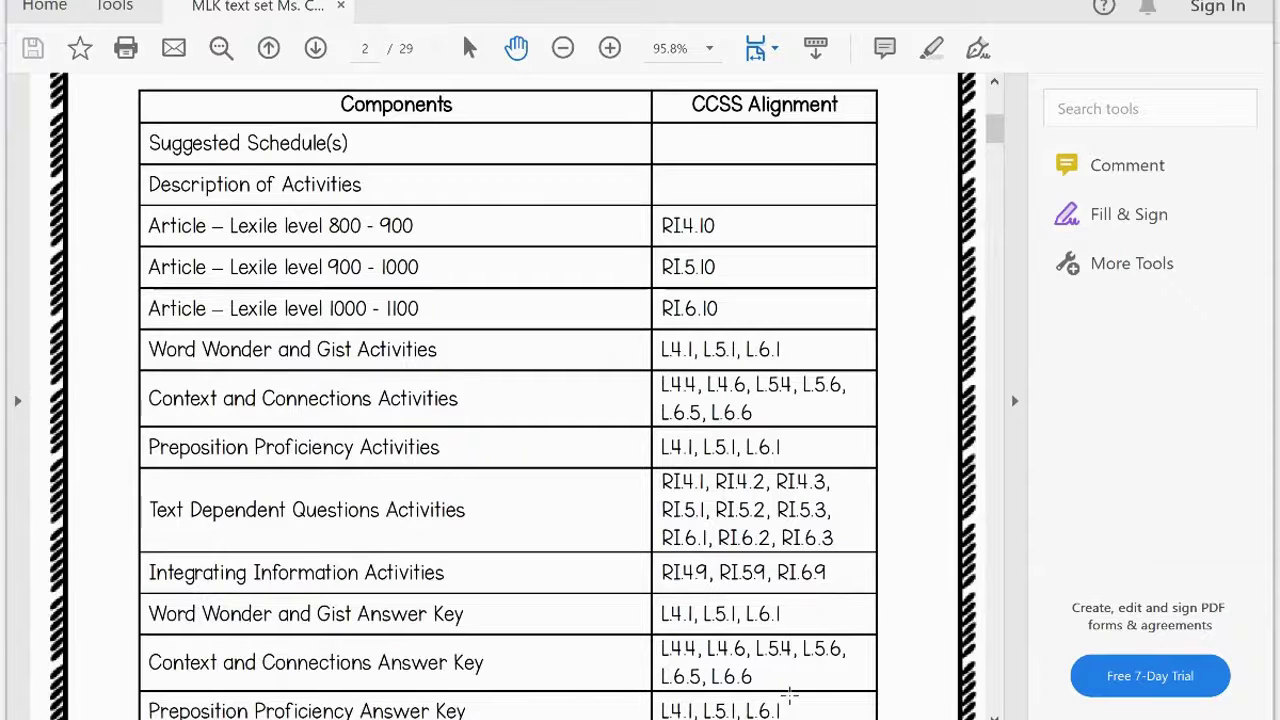
scroll(790, 695, "down", 3)
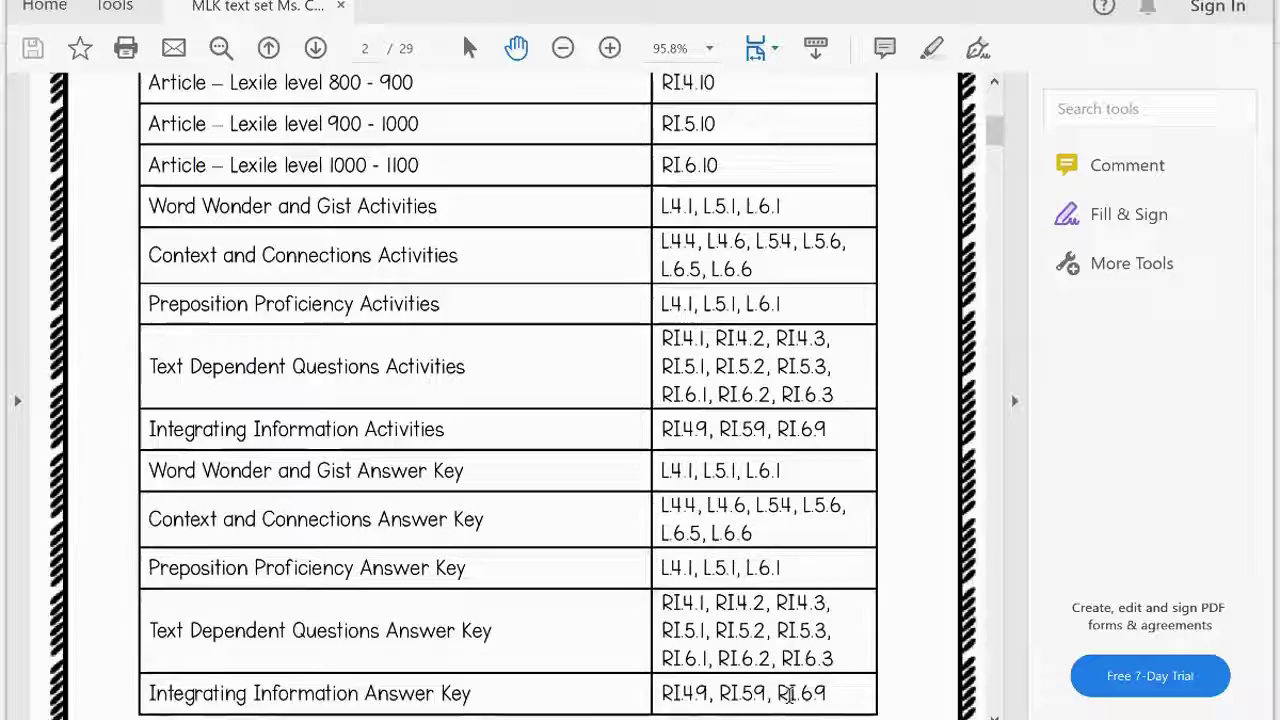
scroll(790, 695, "down", 5)
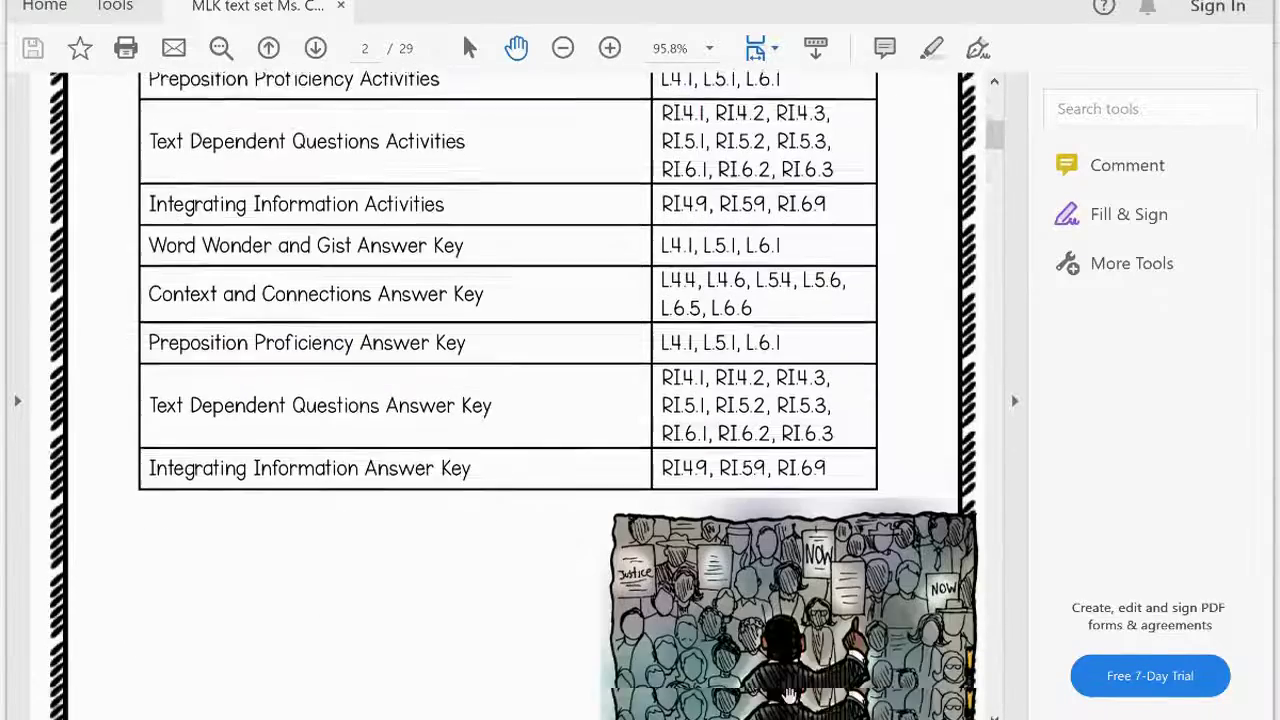
- Scroll through page 3's Suggested Schedules table to the Lexile 800, 900 and 1000 Google Slides copy links
scroll(790, 695, "down", 9)
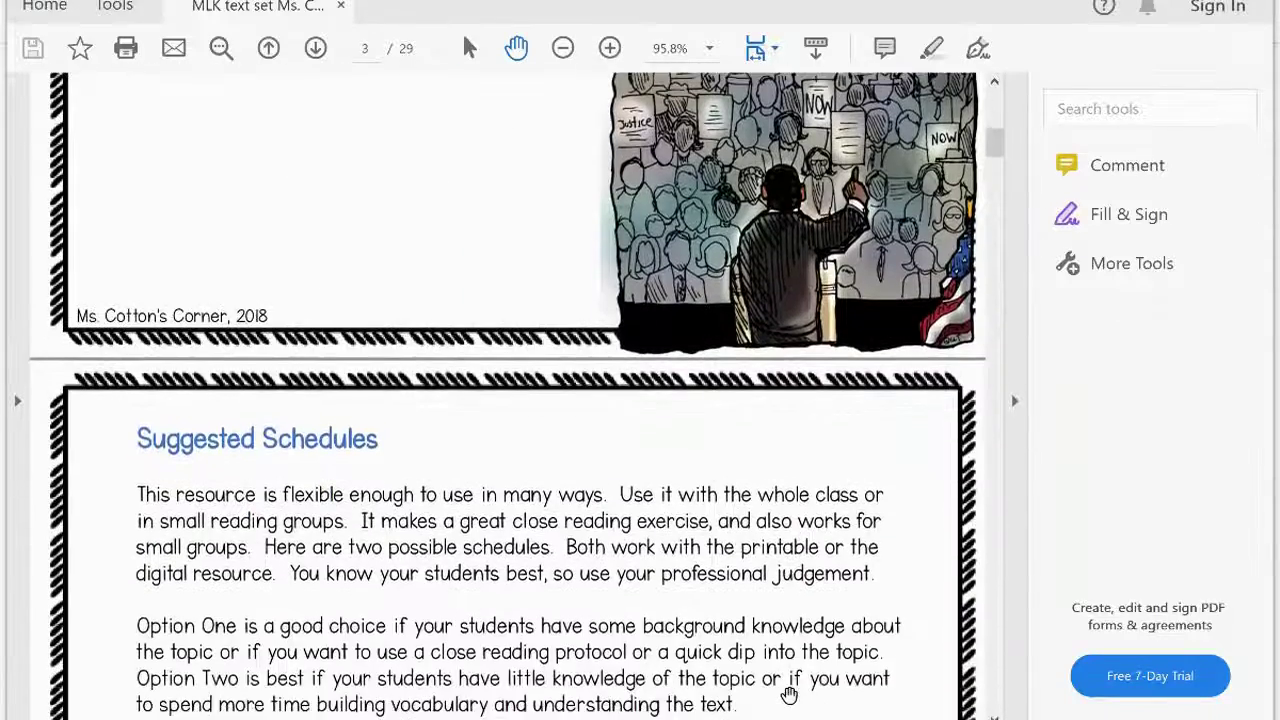
scroll(790, 695, "down", 2)
scroll(790, 695, "down", 3)
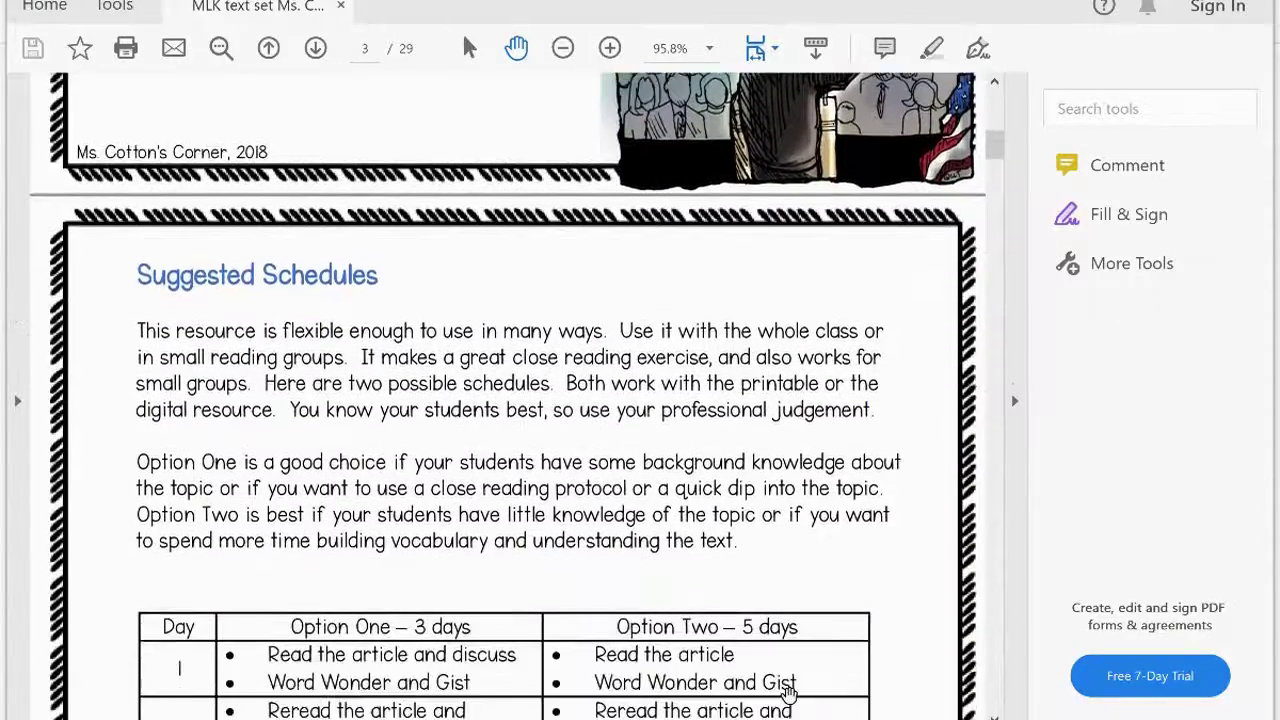
scroll(790, 695, "down", 3)
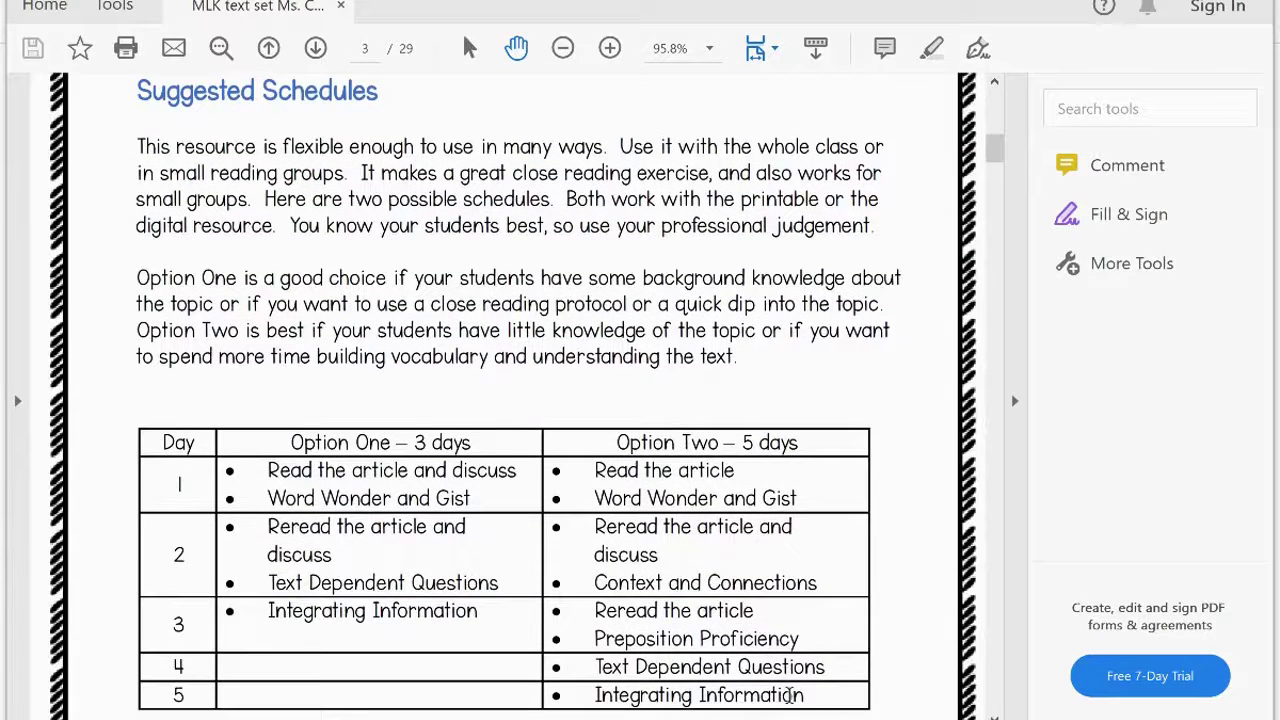
scroll(790, 695, "down", 1)
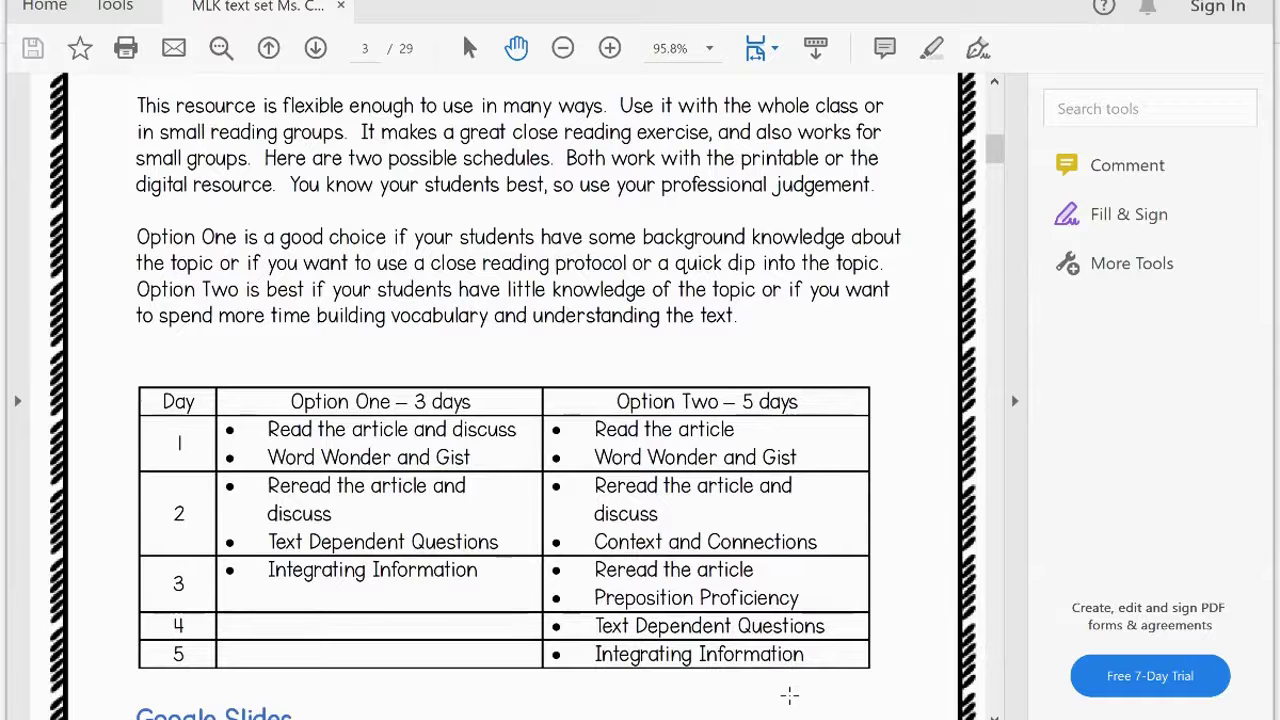
scroll(790, 695, "down", 6)
scroll(790, 695, "down", 3)
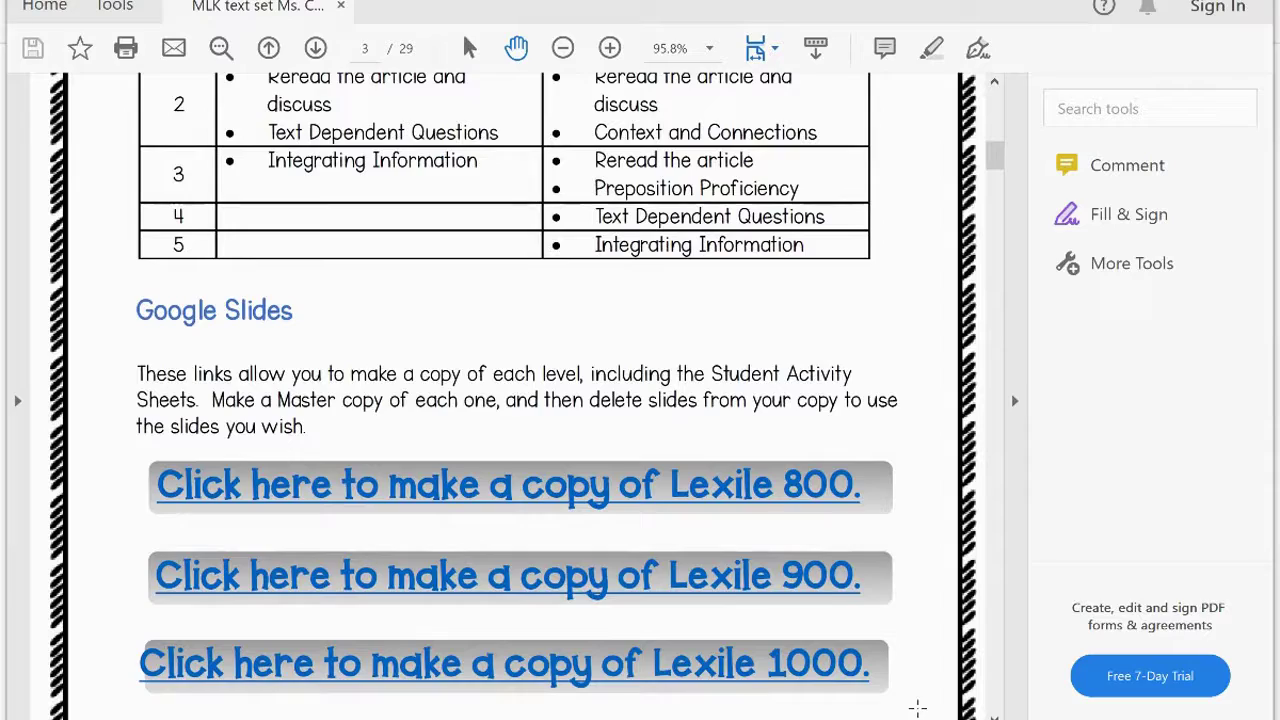
- Scroll through the Description of Activities on pages 4–6 to the Integrating Information video link
scroll(918, 708, "down", 11)
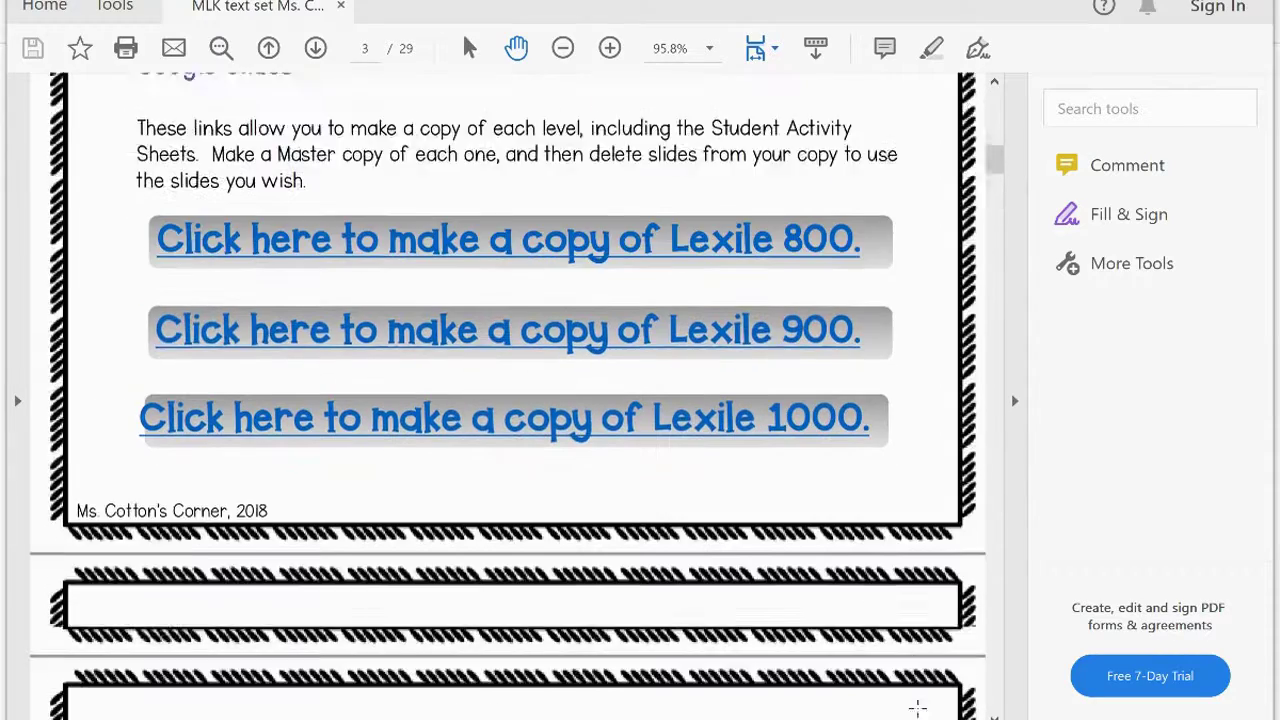
scroll(918, 708, "down", 10)
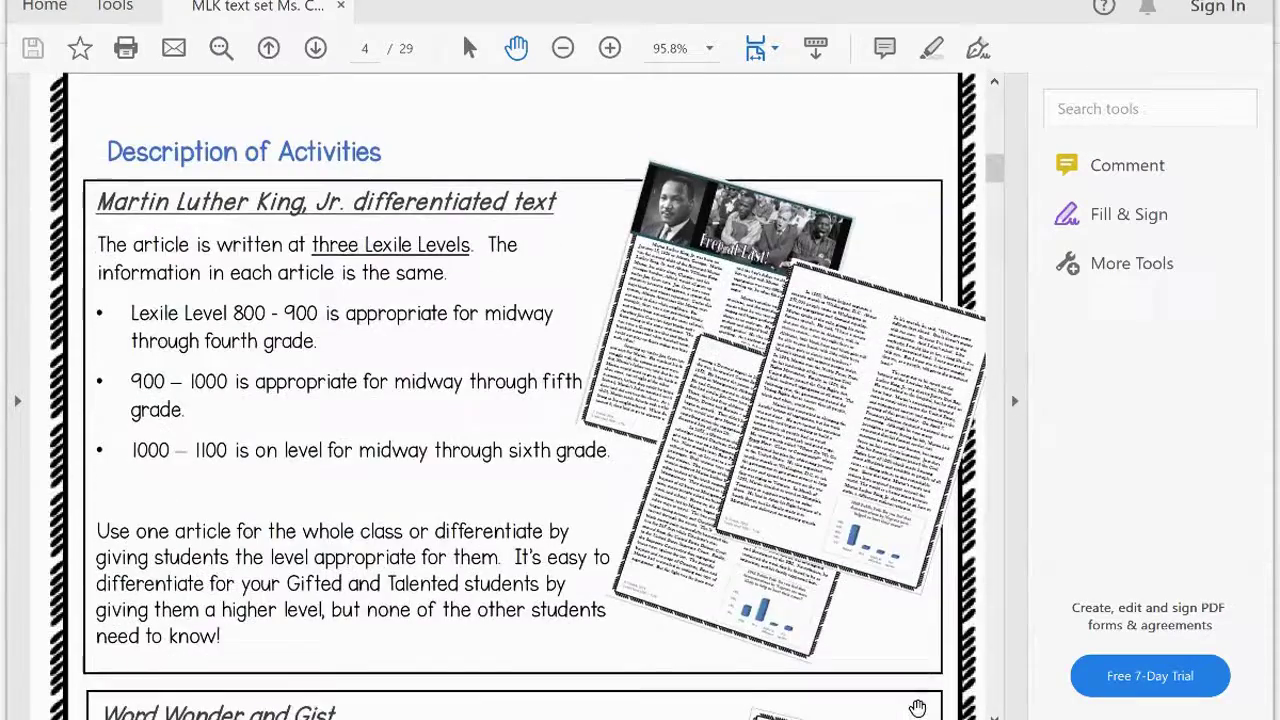
scroll(918, 708, "down", 9)
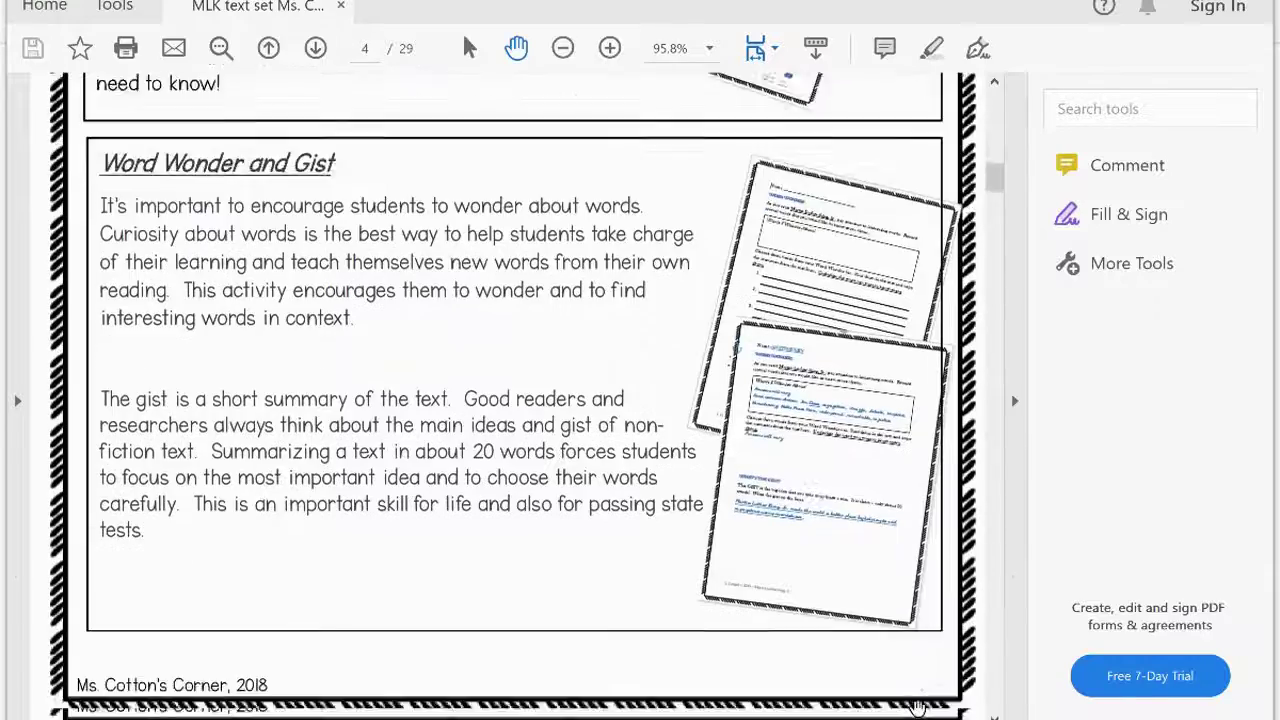
scroll(918, 708, "down", 3)
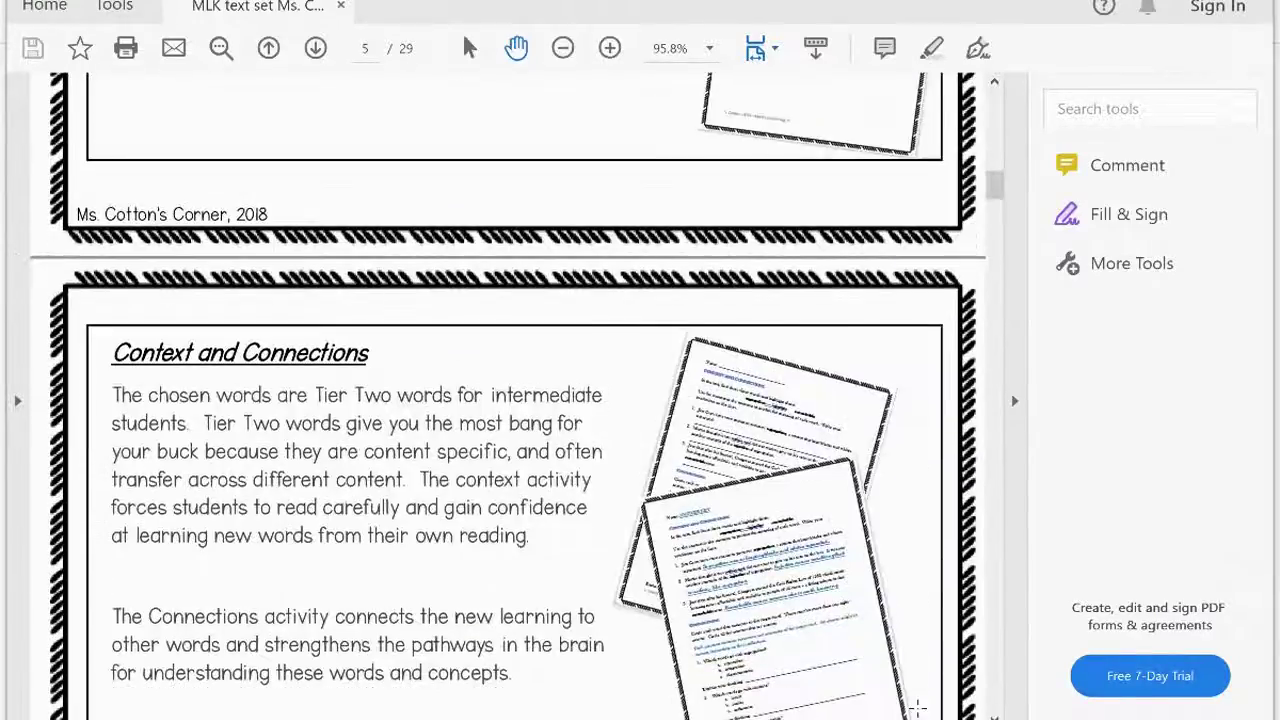
scroll(918, 708, "down", 3)
scroll(918, 708, "down", 8)
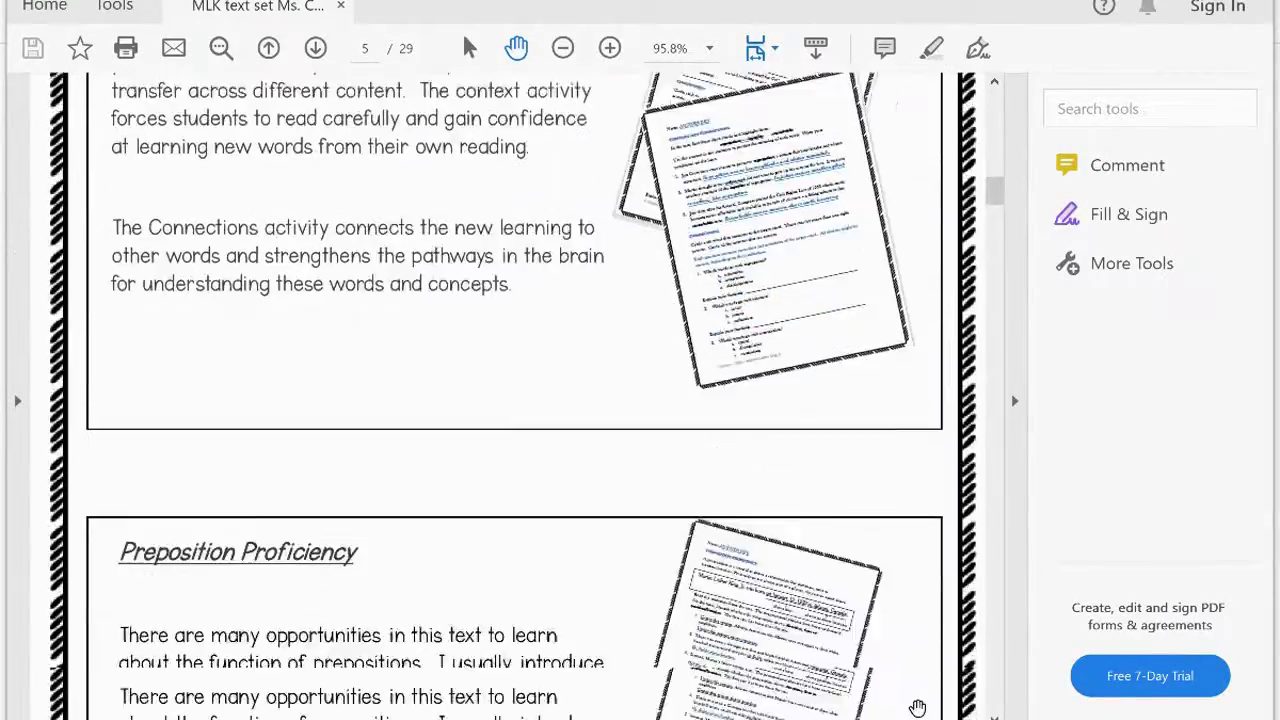
scroll(918, 708, "down", 4)
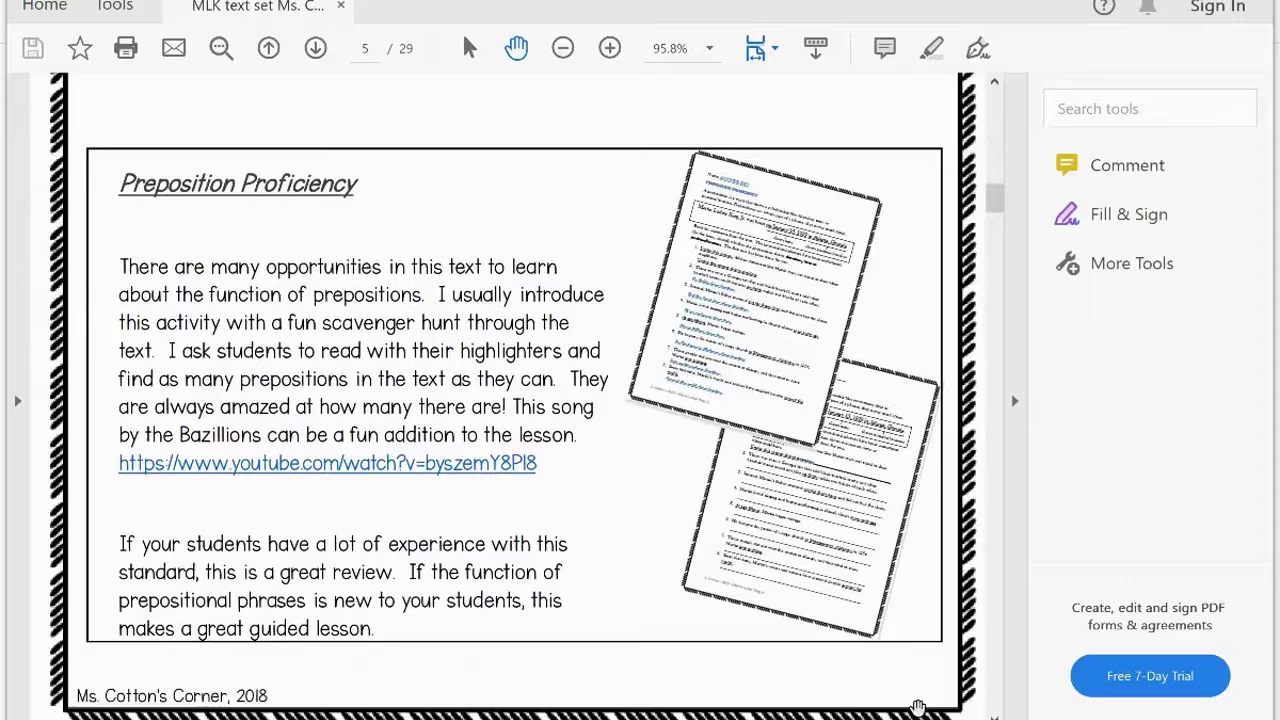
scroll(918, 708, "down", 2)
scroll(918, 708, "down", 7)
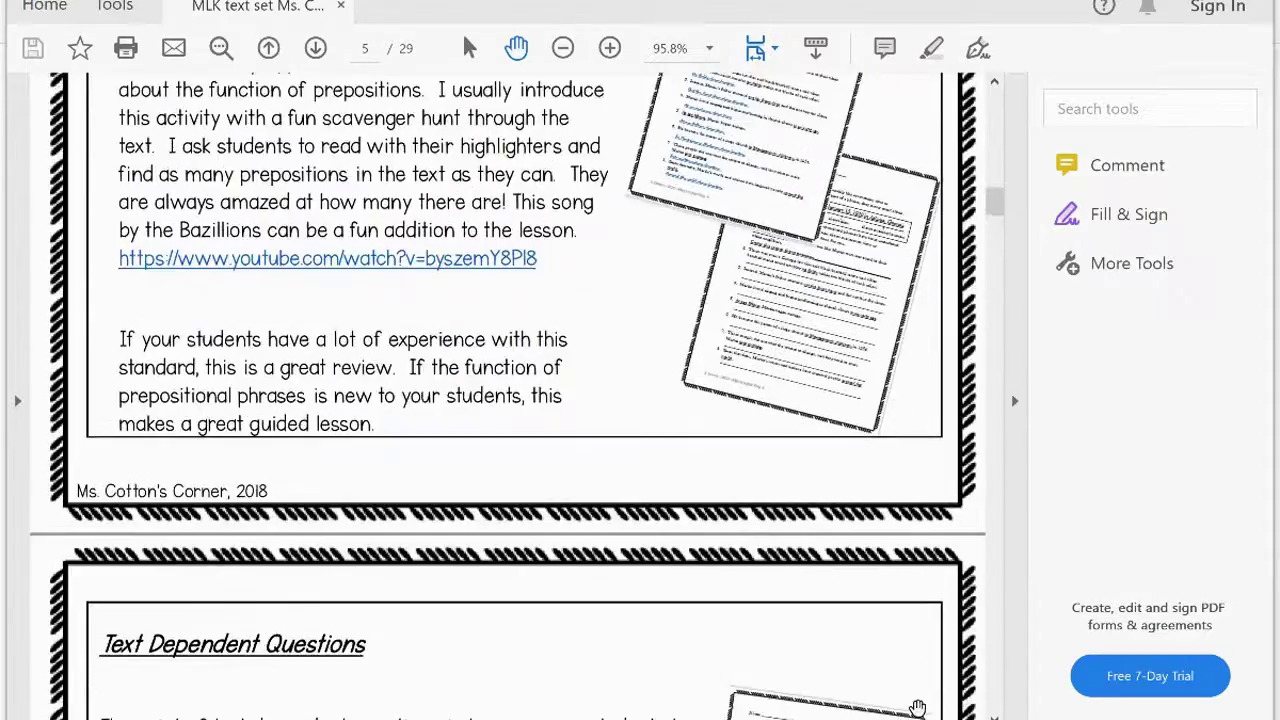
scroll(918, 708, "down", 5)
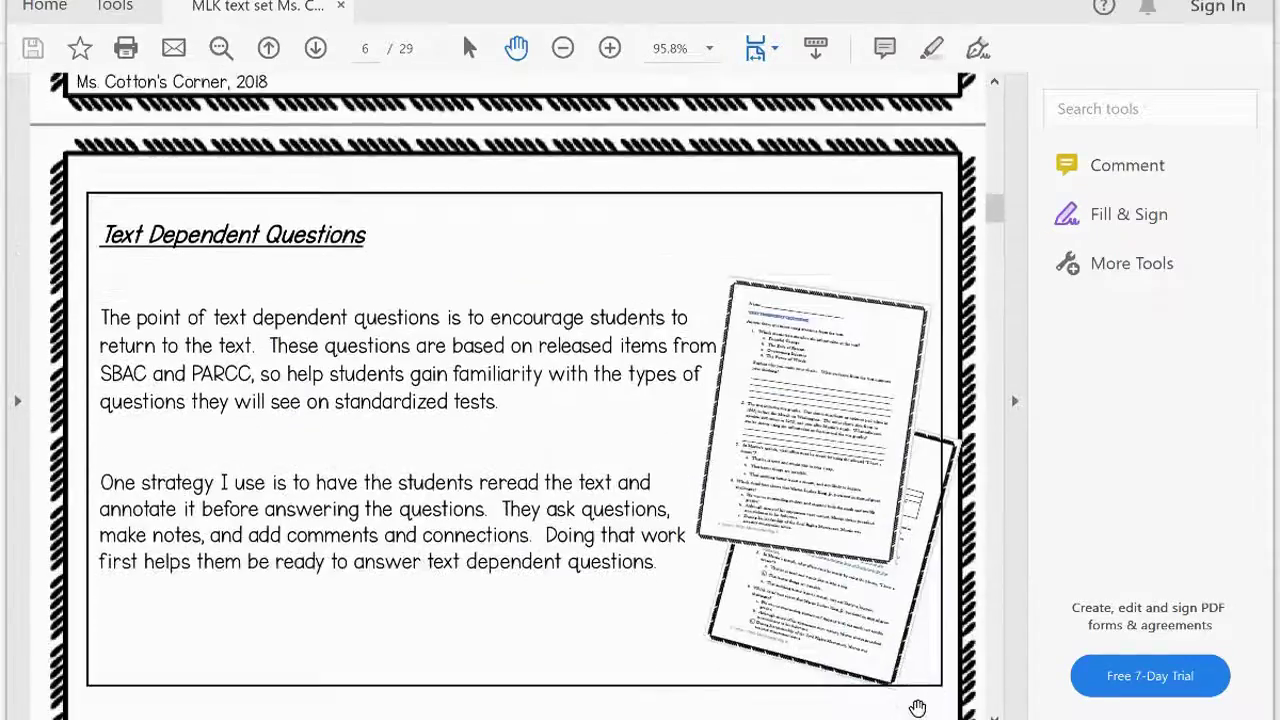
scroll(918, 708, "down", 11)
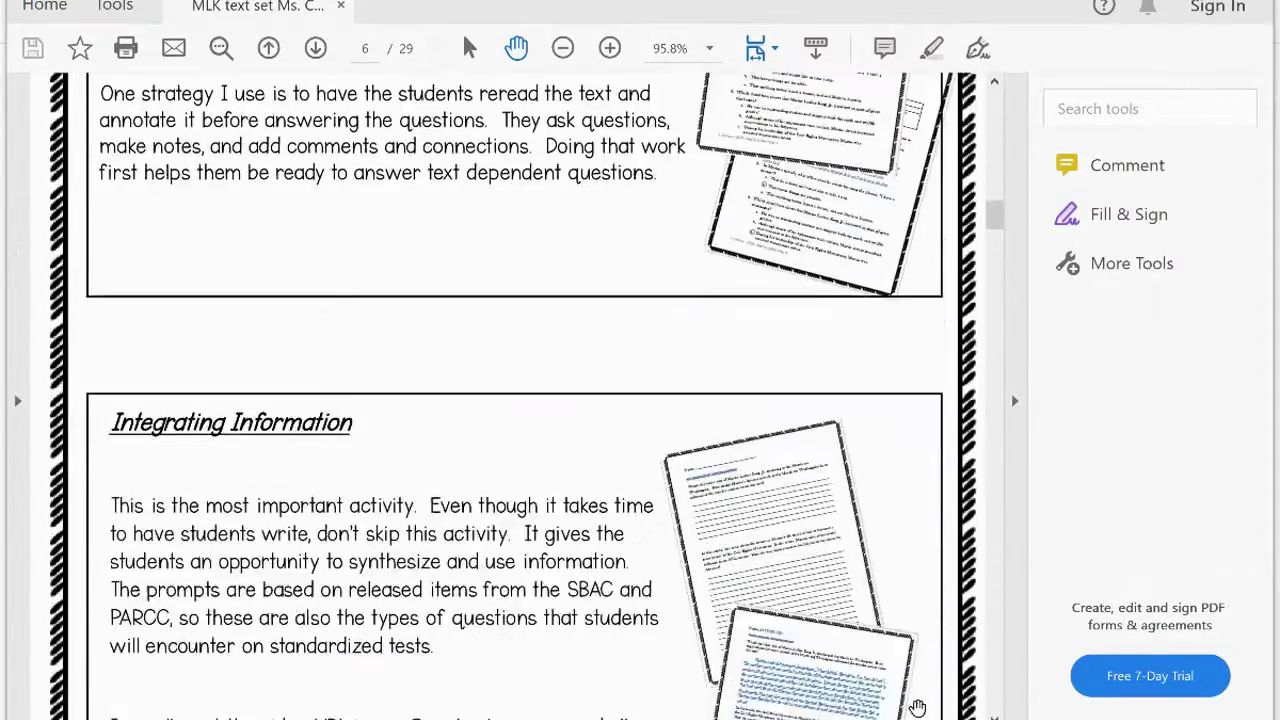
- Scroll through pages 9–10 past the 1963 and 1969 public poll charts toward the page 11 title
scroll(918, 708, "down", 9)
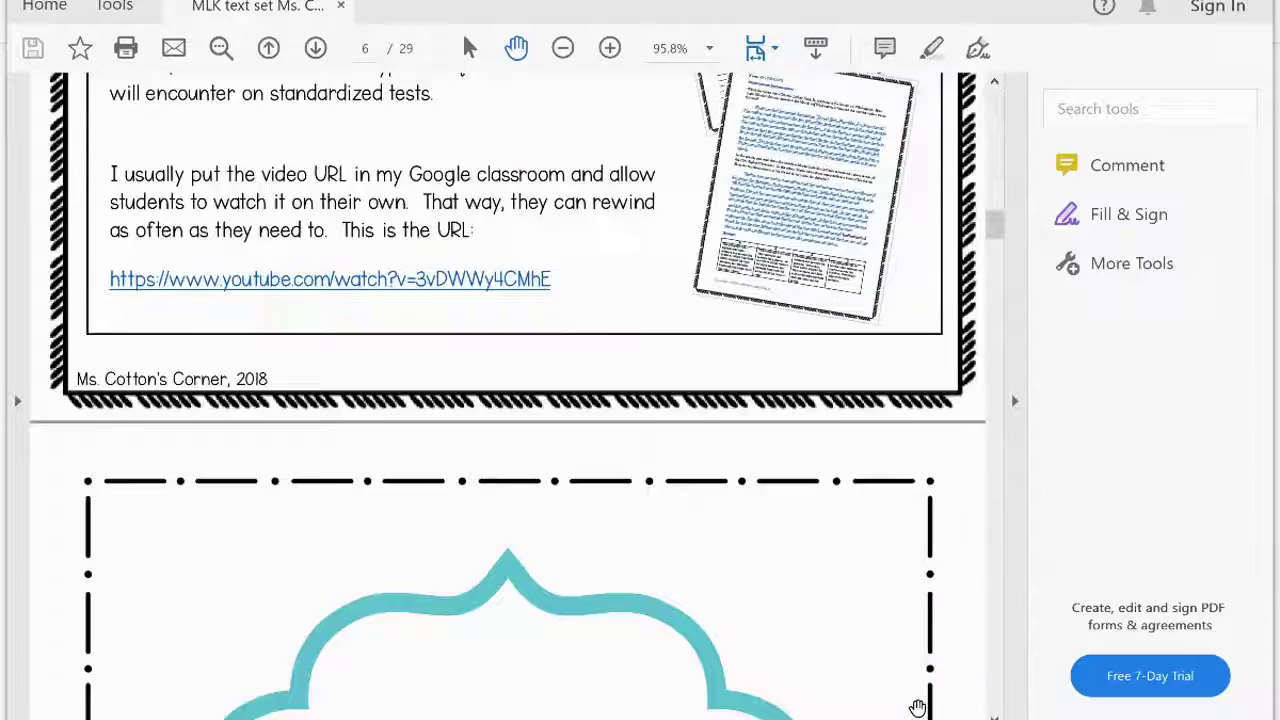
scroll(918, 708, "down", 8)
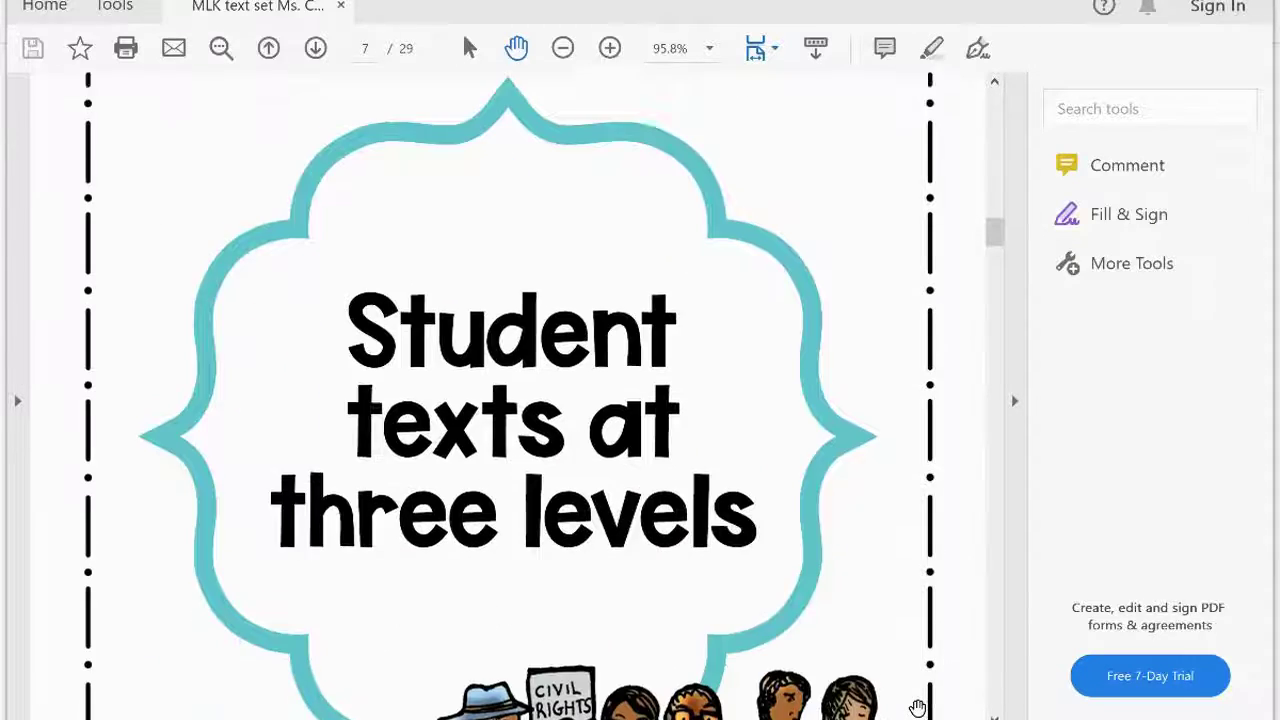
scroll(918, 708, "down", 12)
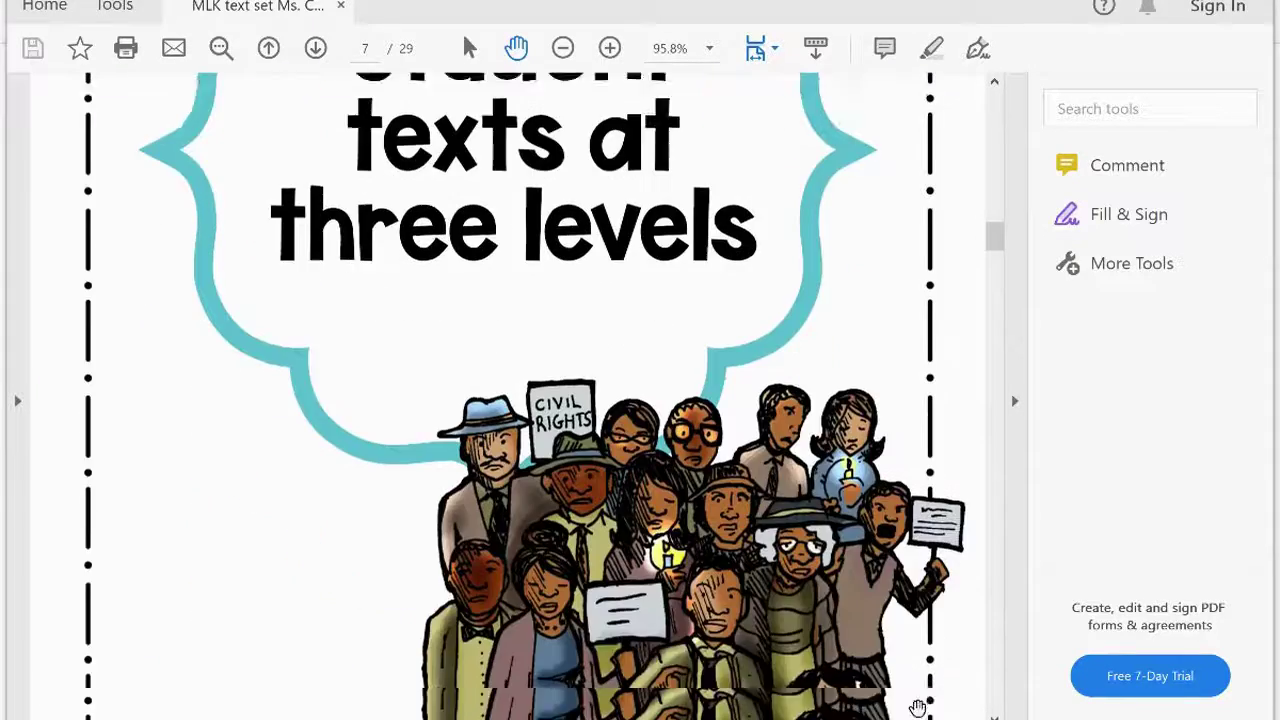
scroll(918, 708, "down", 10)
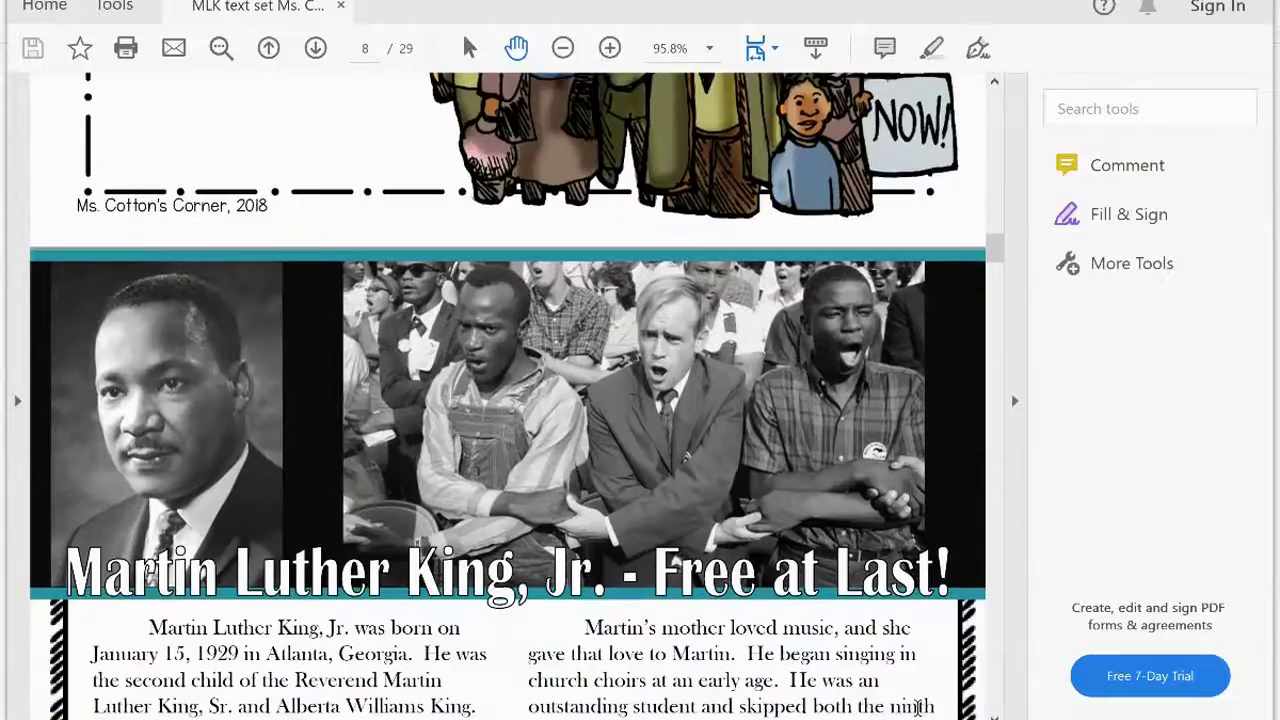
scroll(918, 708, "down", 3)
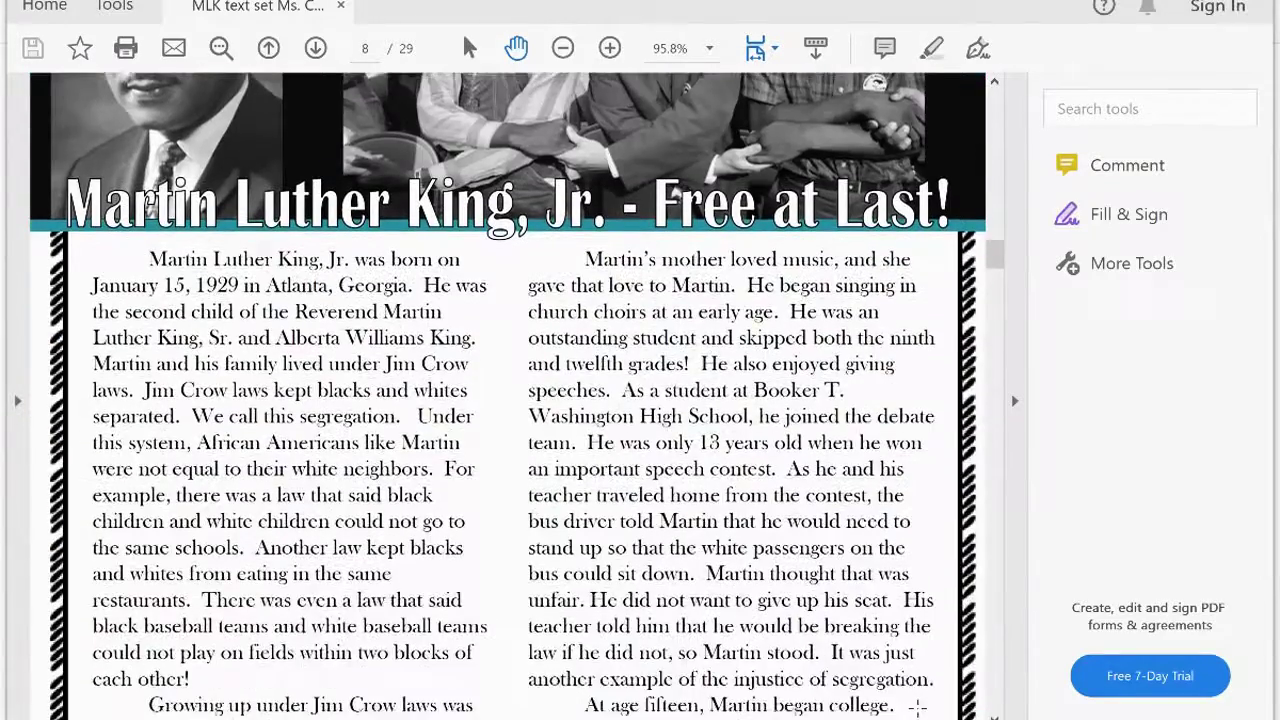
scroll(918, 708, "down", 13)
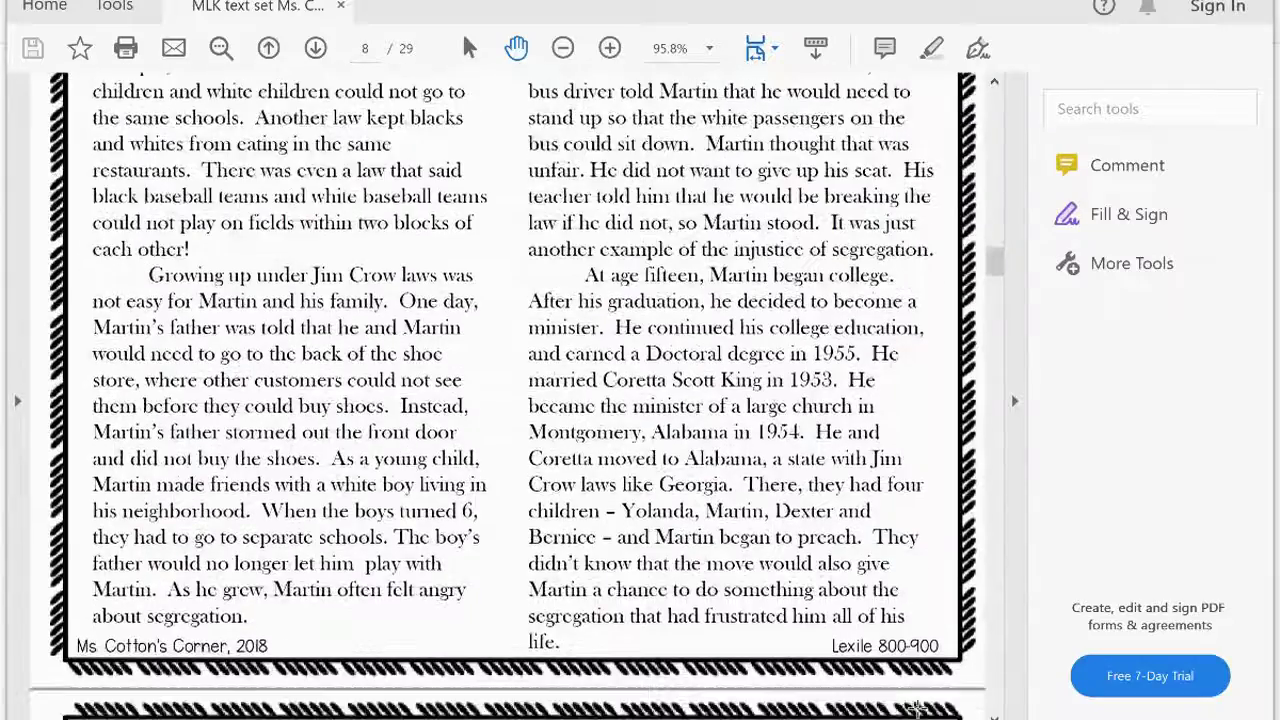
scroll(918, 708, "down", 7)
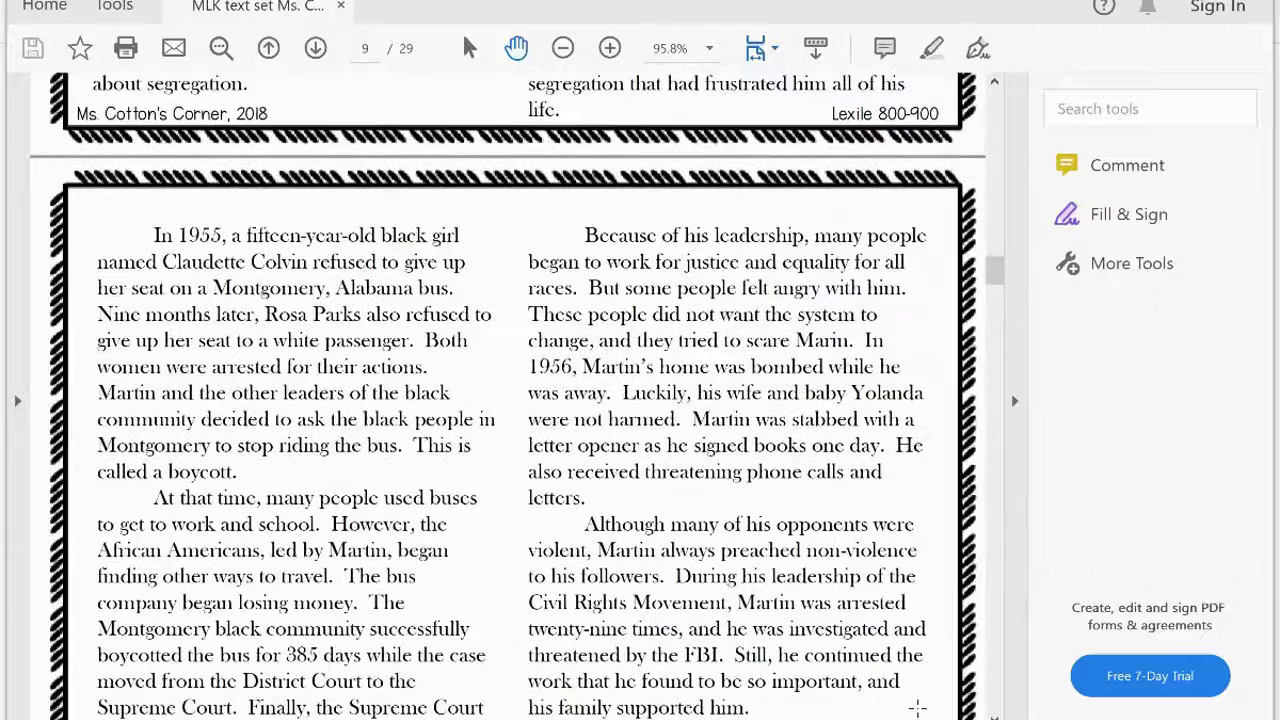
scroll(918, 708, "down", 3)
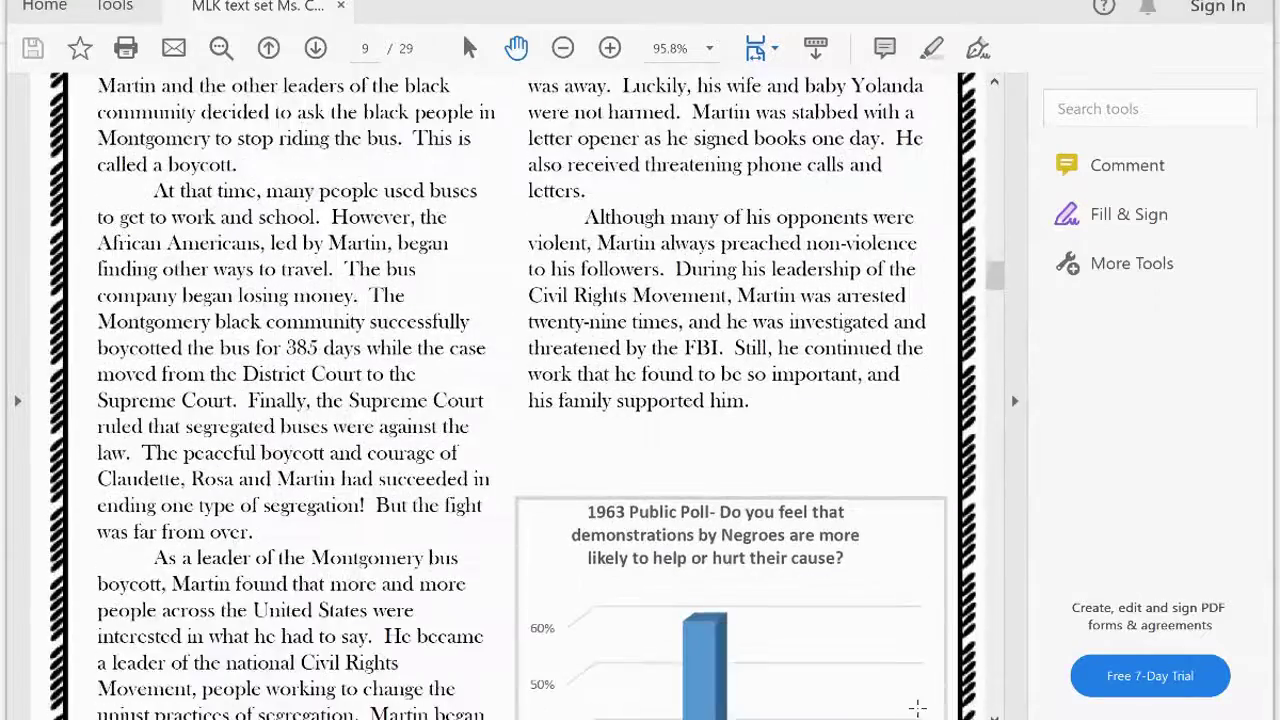
scroll(918, 708, "down", 7)
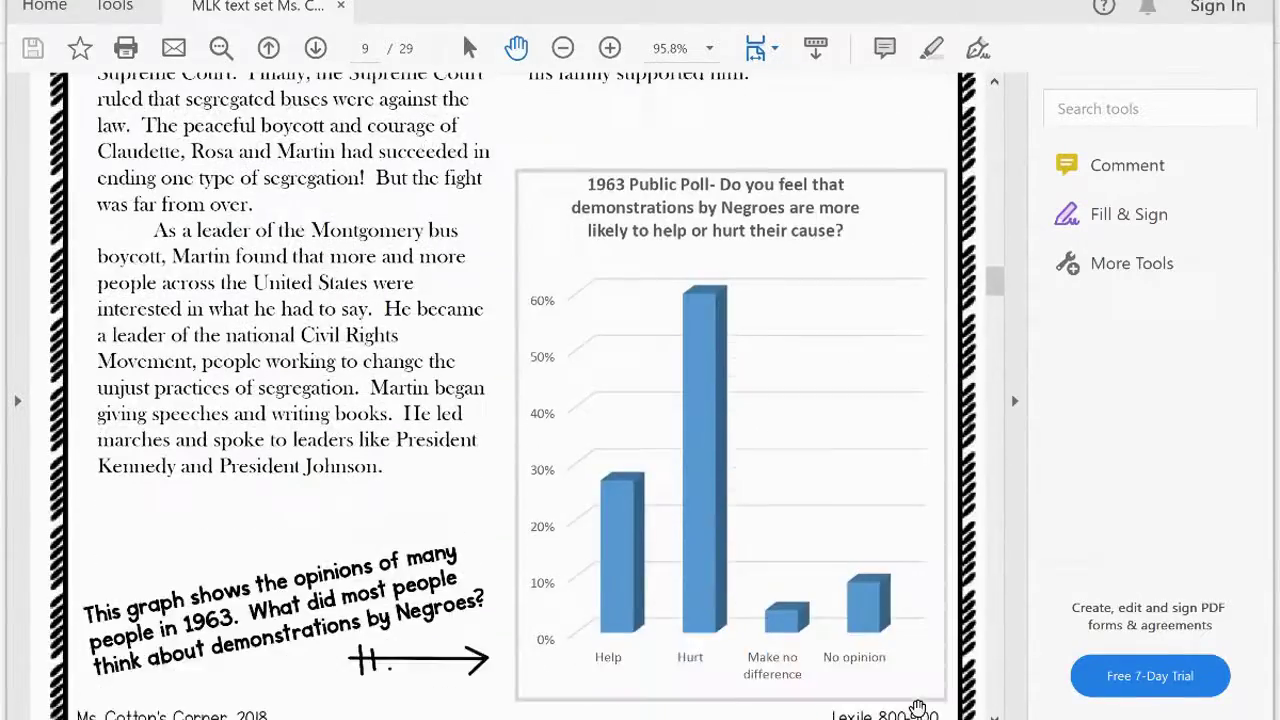
scroll(918, 708, "down", 1)
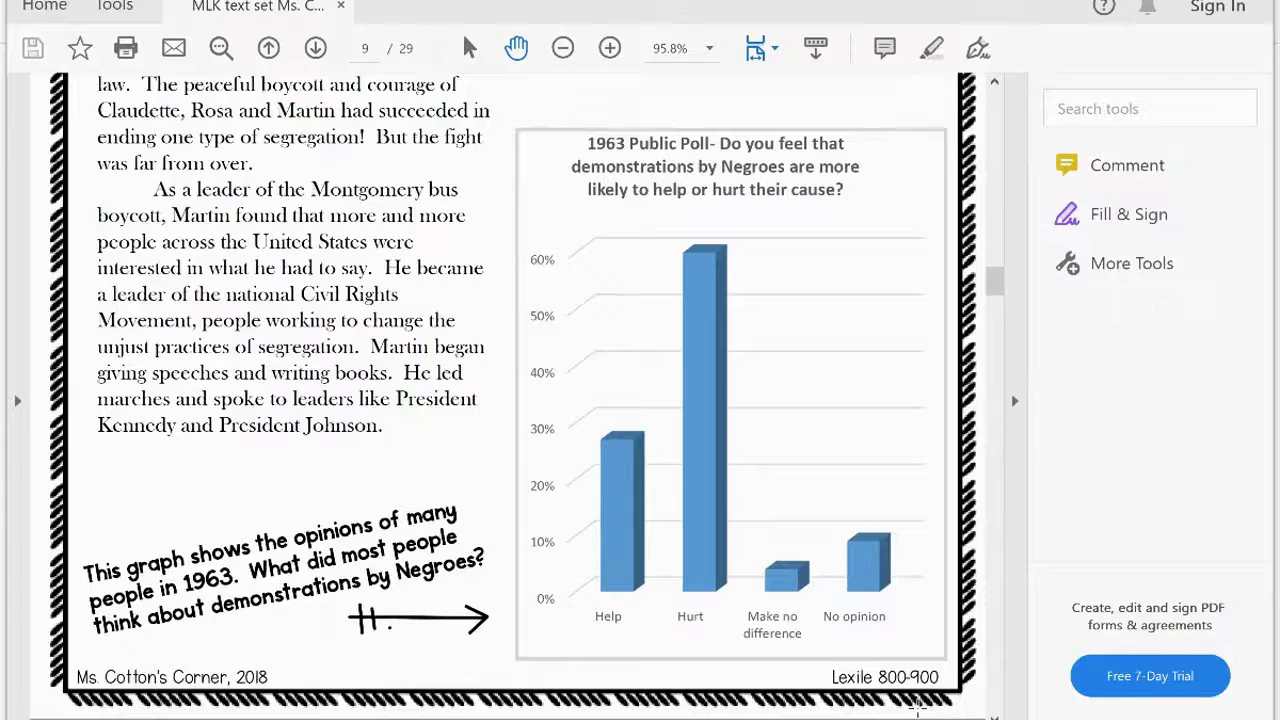
scroll(918, 708, "down", 7)
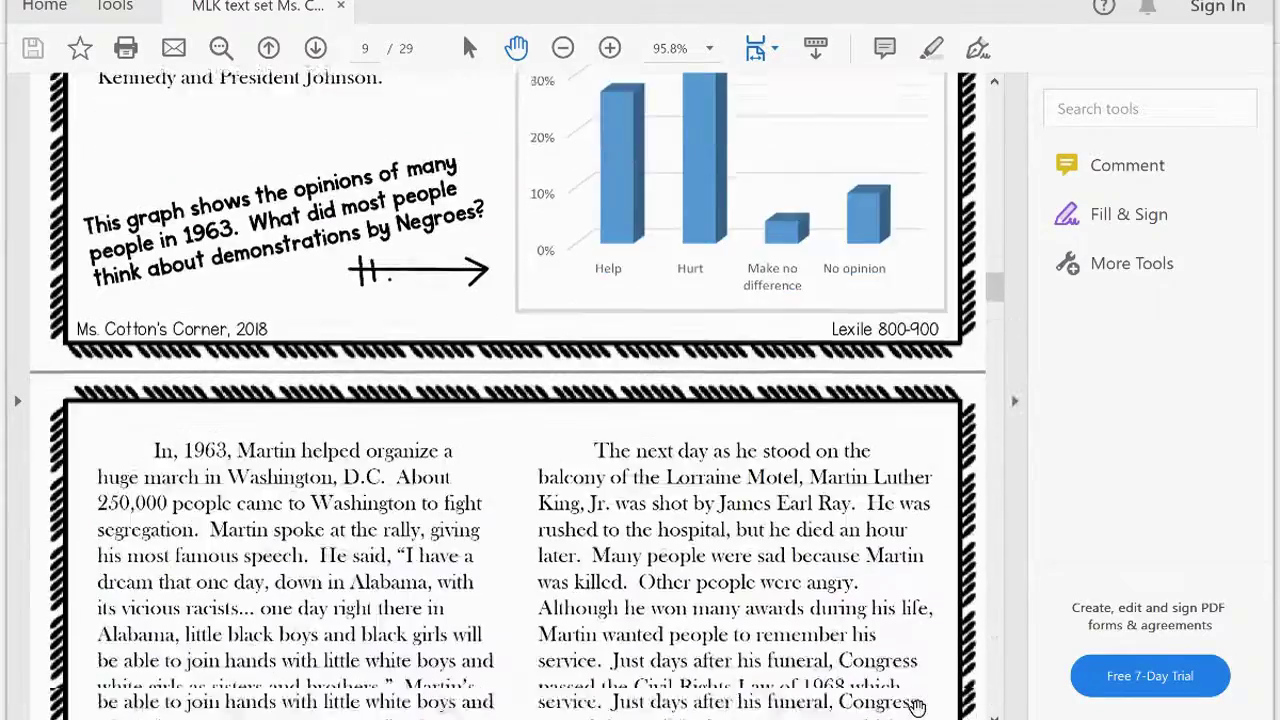
scroll(918, 708, "down", 6)
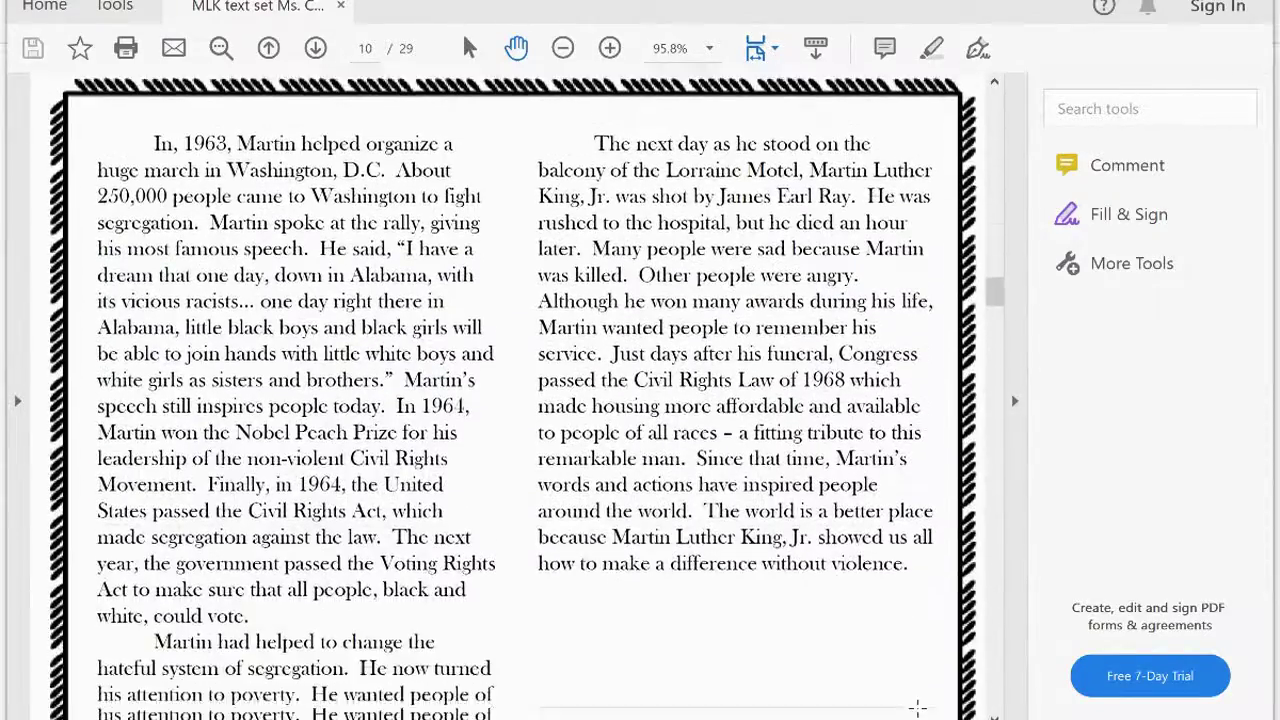
scroll(918, 708, "down", 3)
scroll(918, 708, "down", 2)
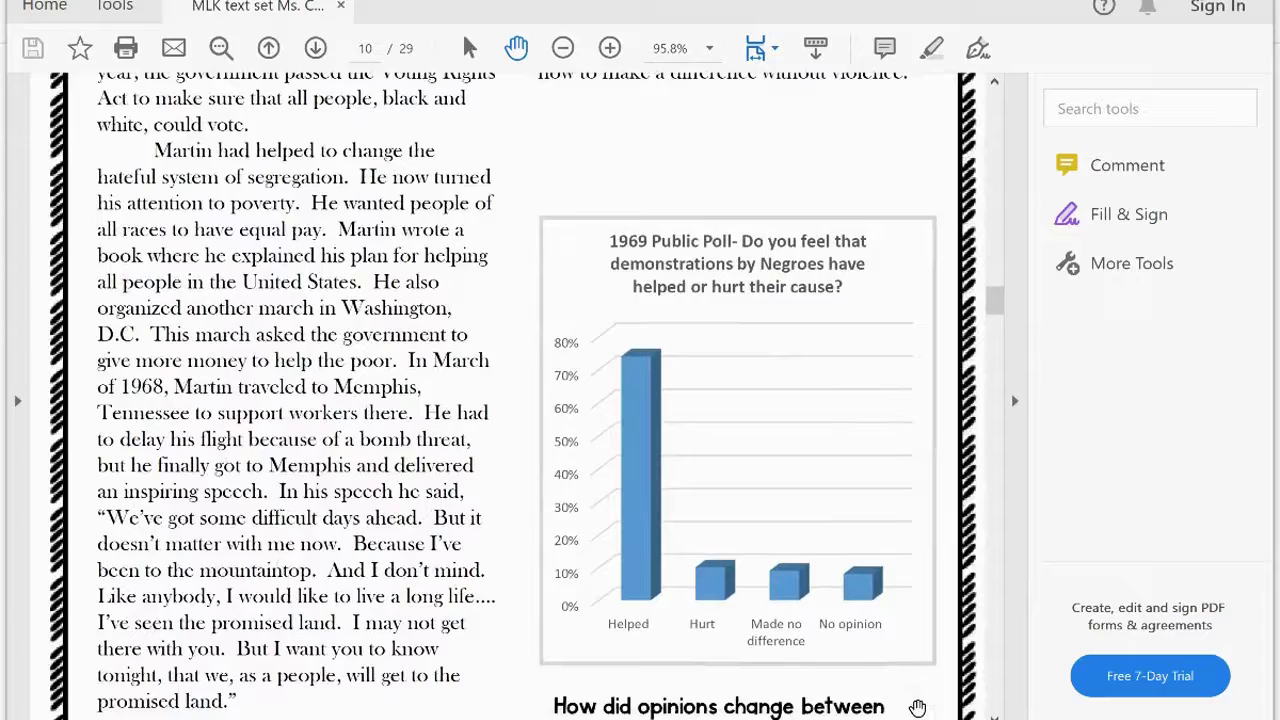
scroll(918, 708, "down", 14)
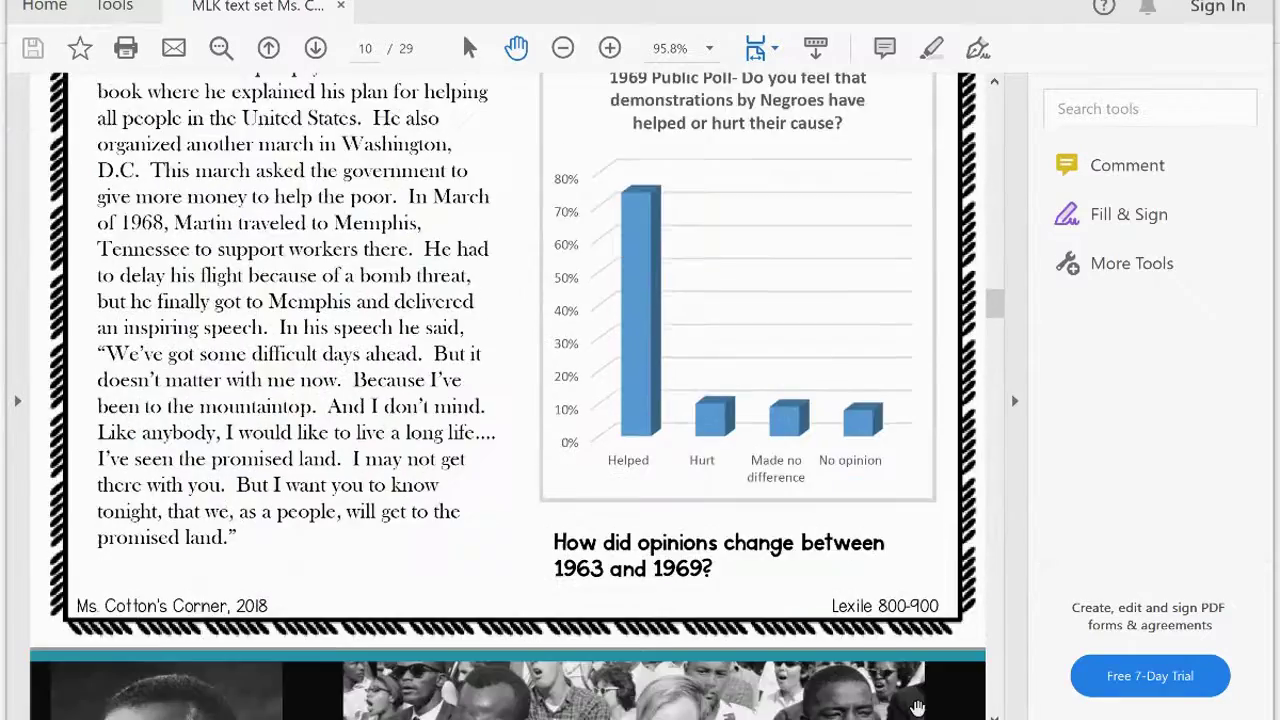
- Scroll through the Lexile 1000-1100 passage to the end of page 16 and its 1969 poll graph
scroll(918, 708, "down", 15)
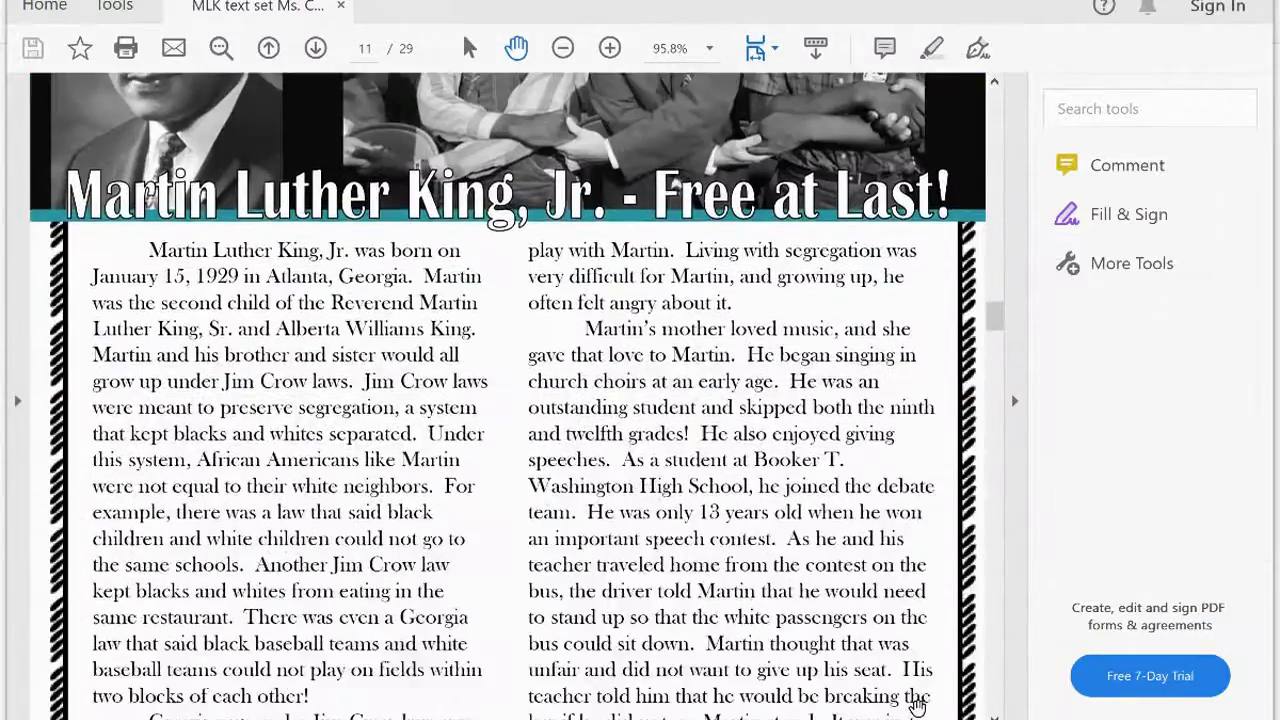
scroll(918, 708, "down", 20)
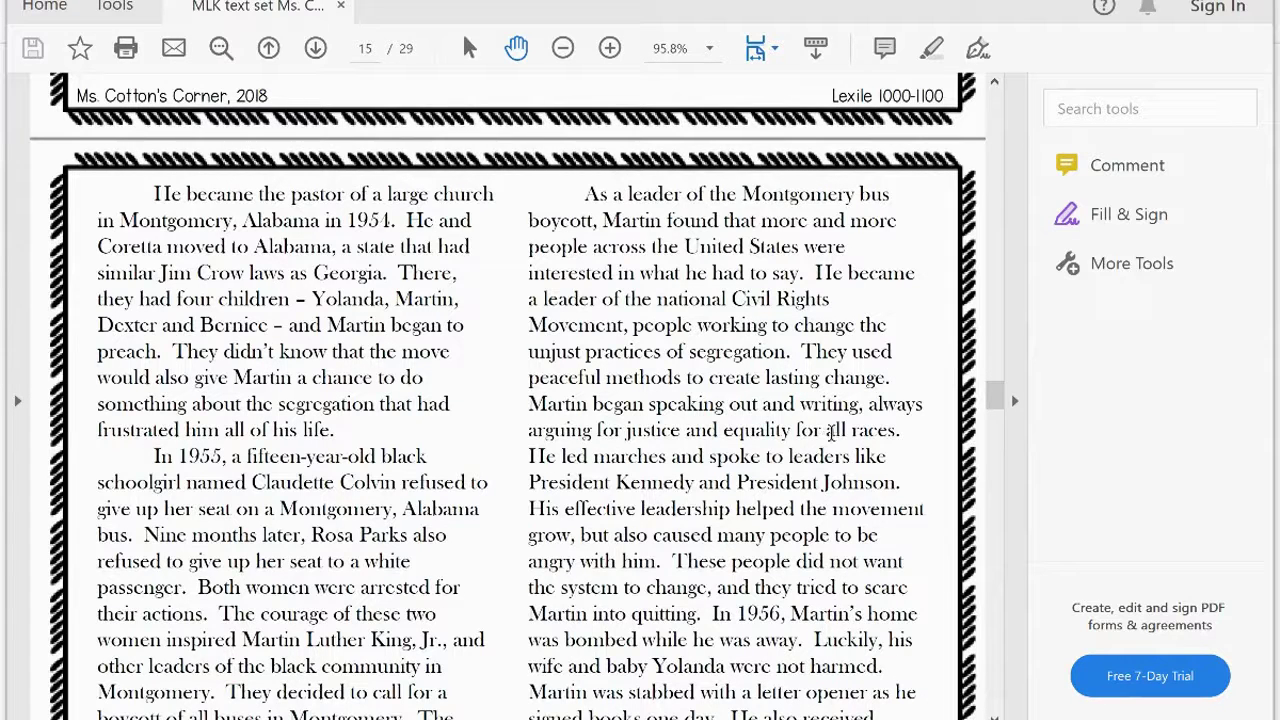
scroll(830, 432, "down", 5)
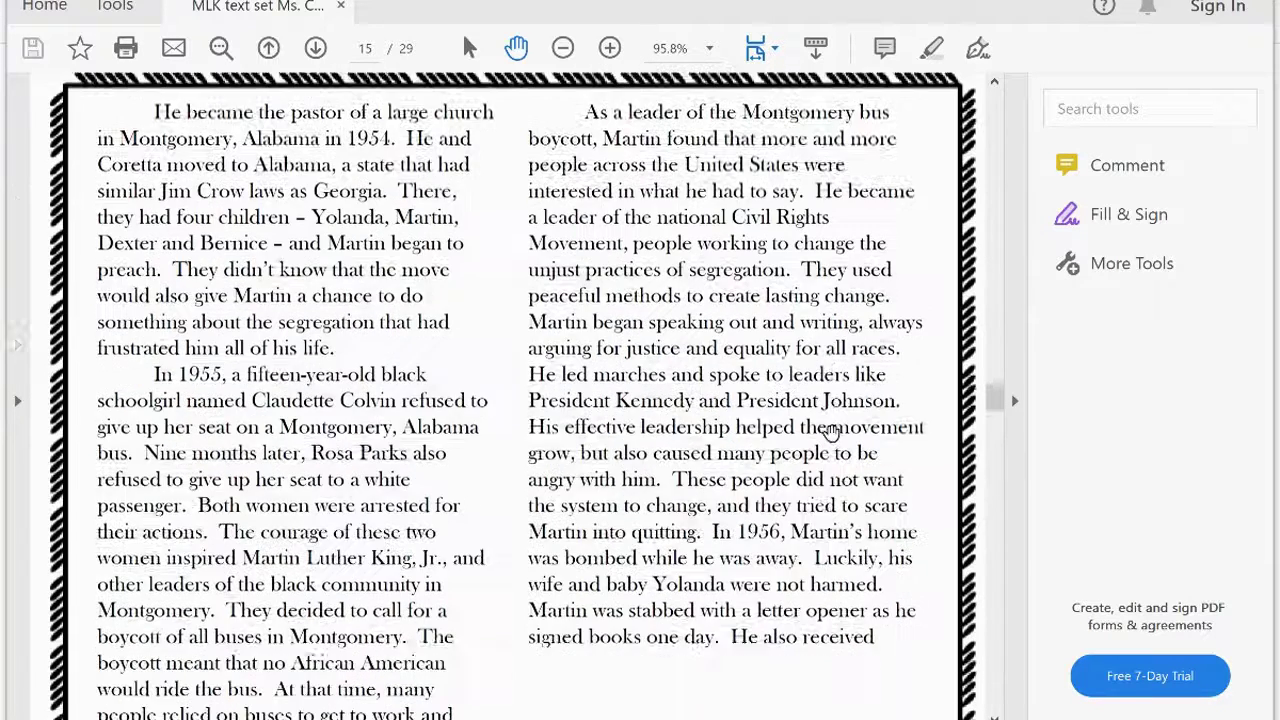
scroll(831, 432, "down", 3)
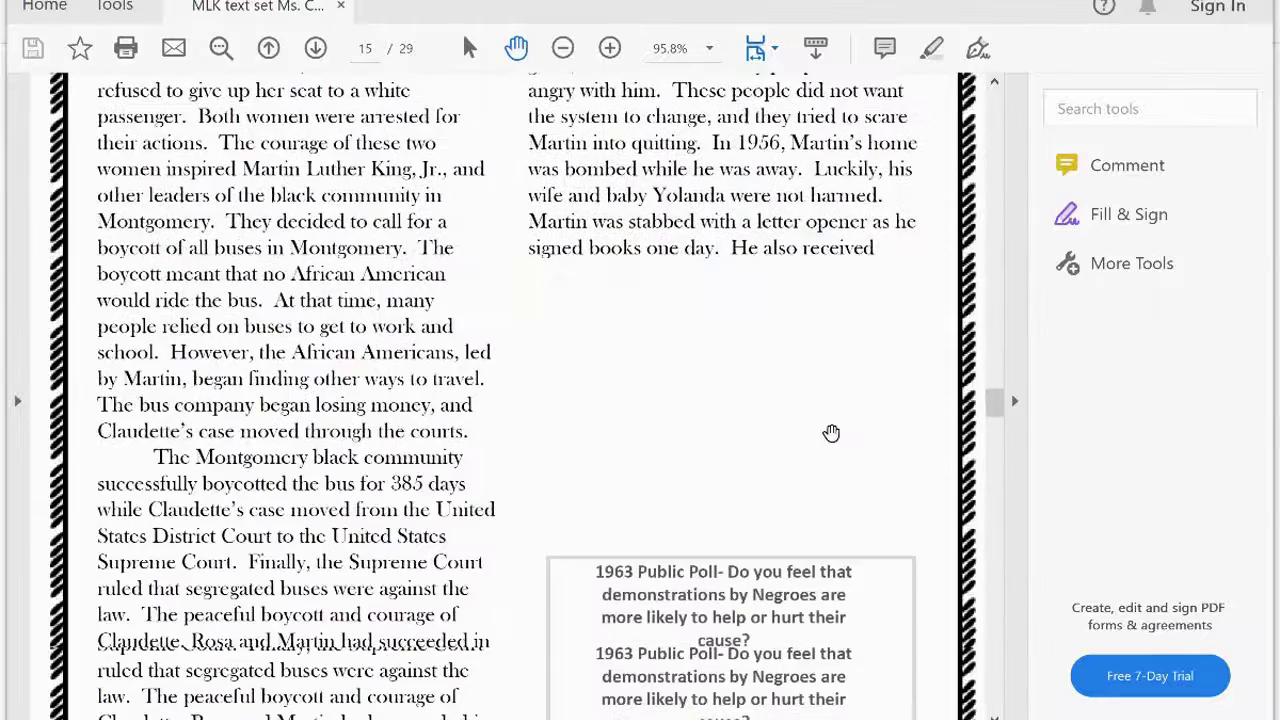
scroll(831, 432, "down", 2)
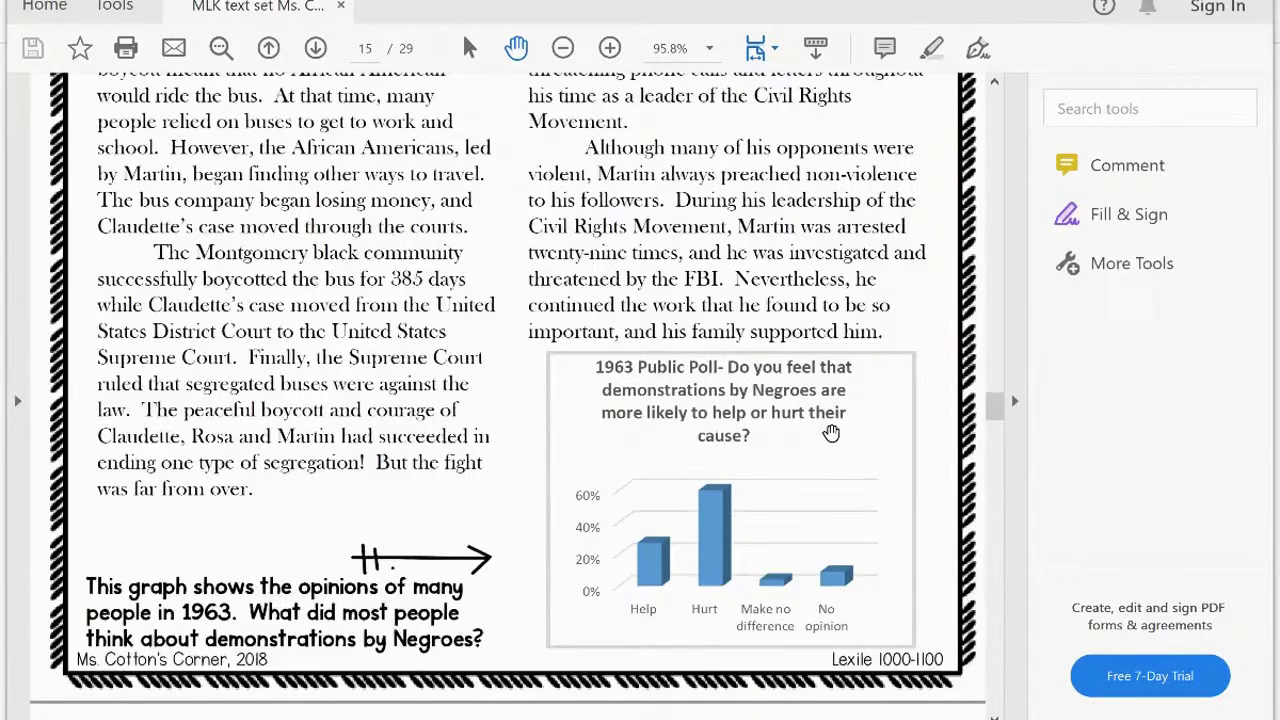
scroll(831, 432, "down", 4)
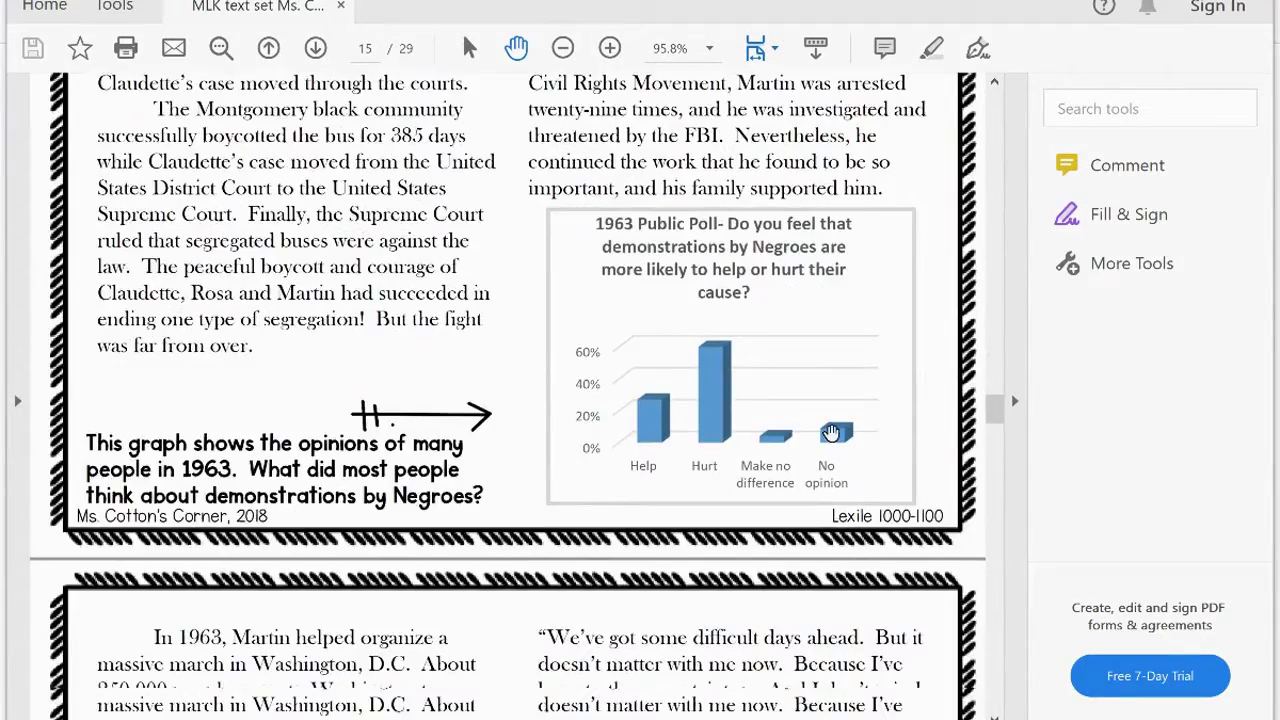
scroll(831, 432, "down", 4)
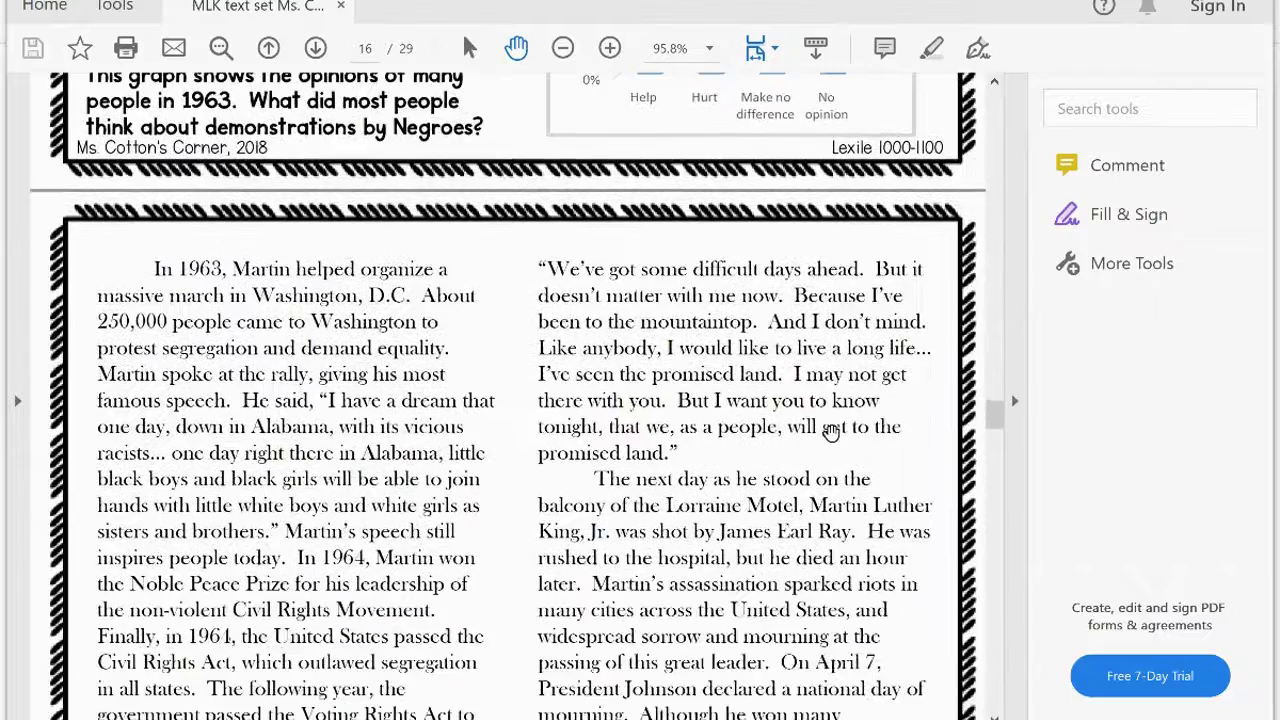
scroll(831, 432, "down", 5)
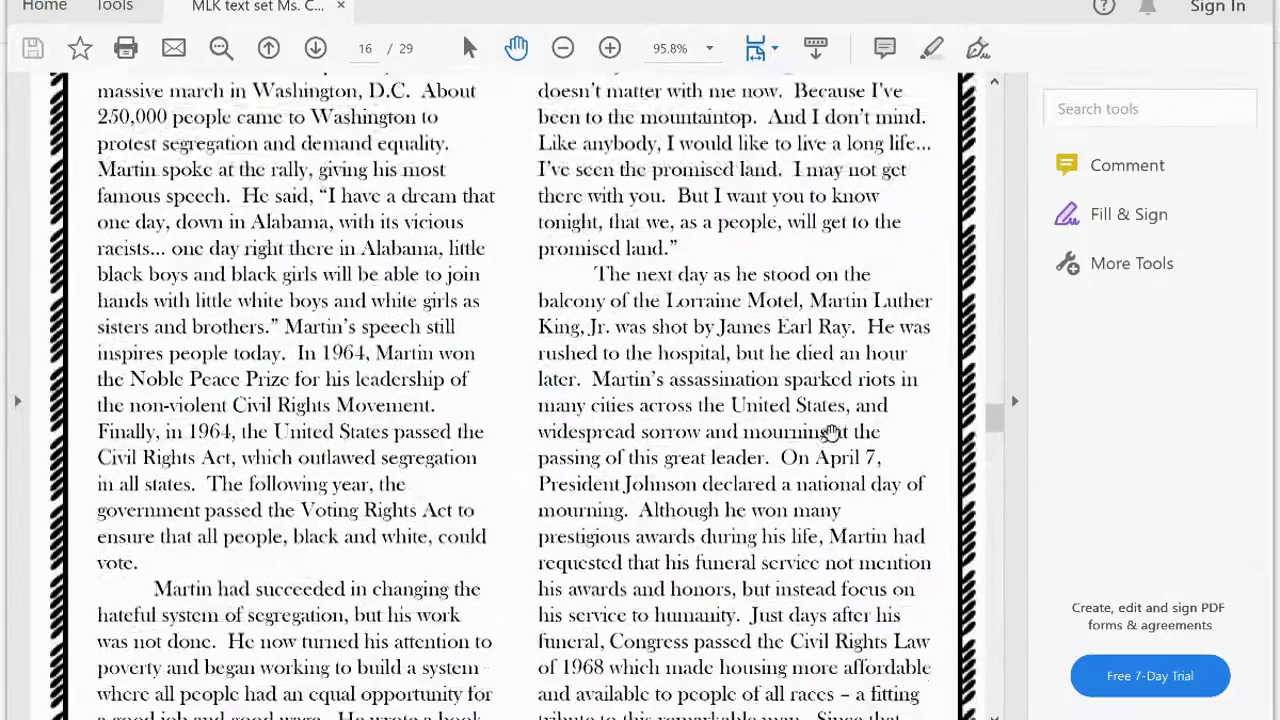
scroll(831, 432, "down", 5)
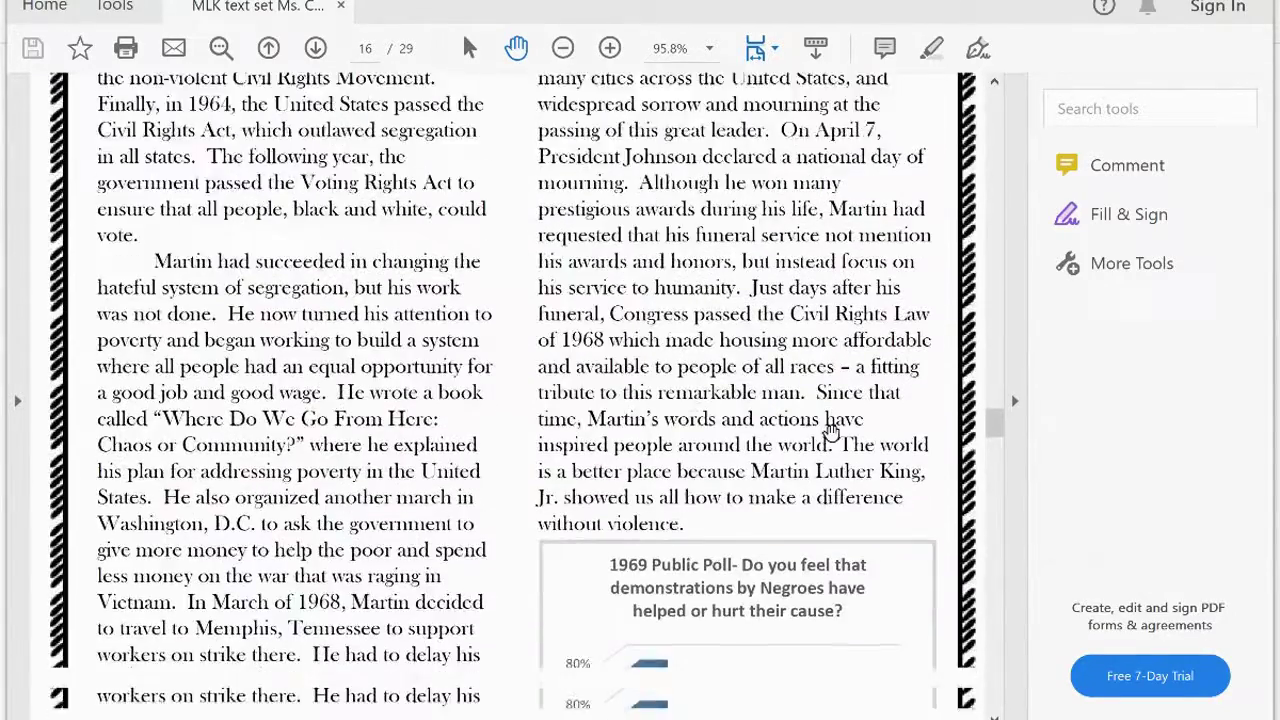
scroll(831, 432, "down", 6)
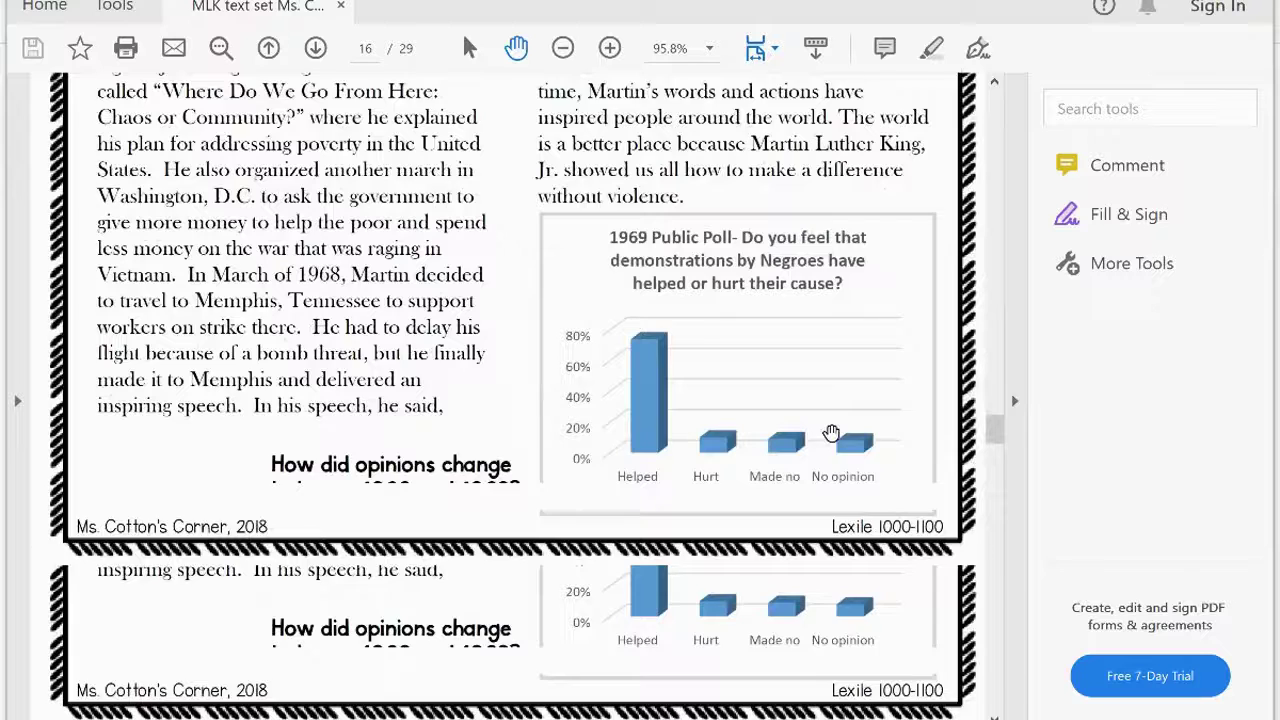
scroll(831, 432, "down", 2)
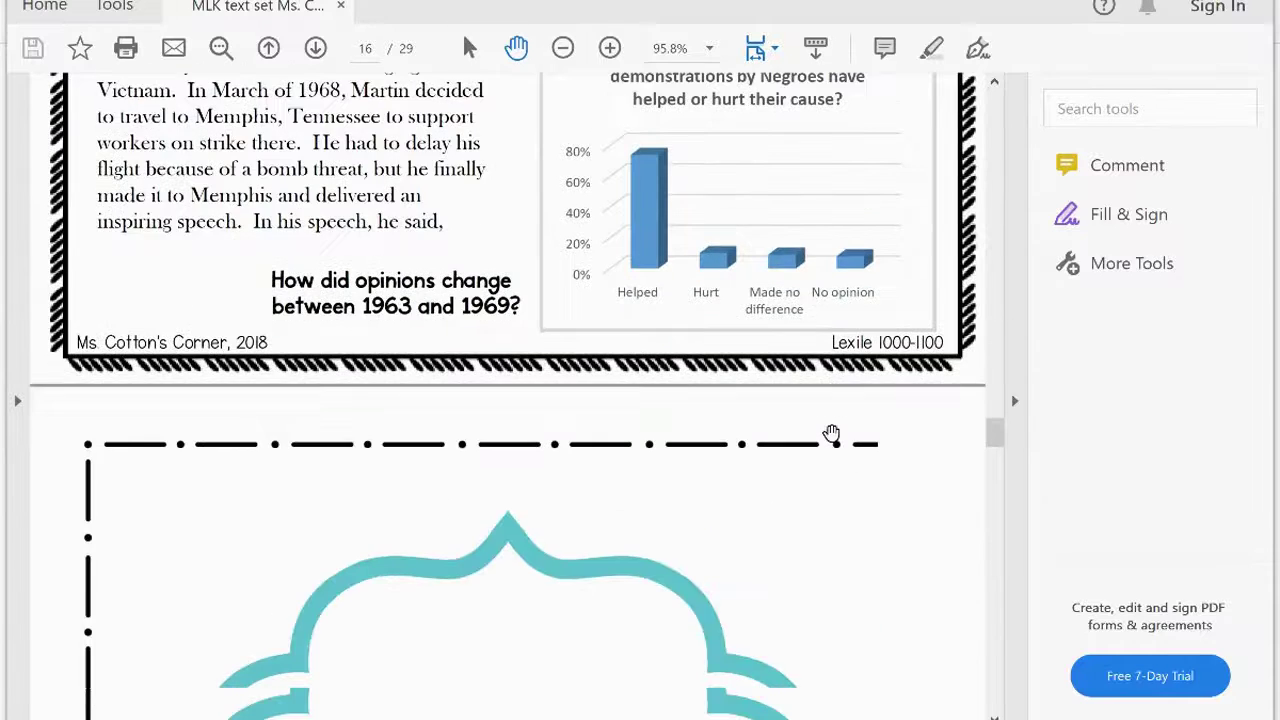
- Scroll through the Text Dependent Questions on pages 20–21 until the counter reads 22 / 29
scroll(831, 432, "down", 3)
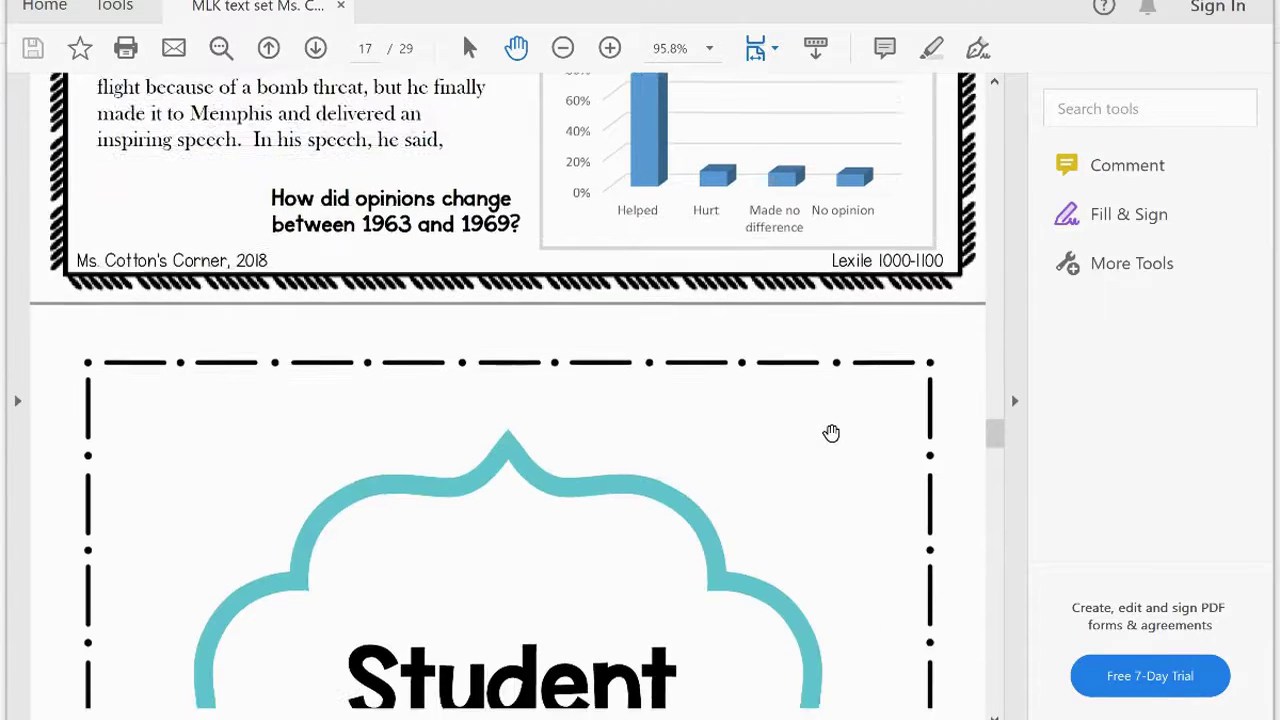
scroll(831, 432, "down", 1)
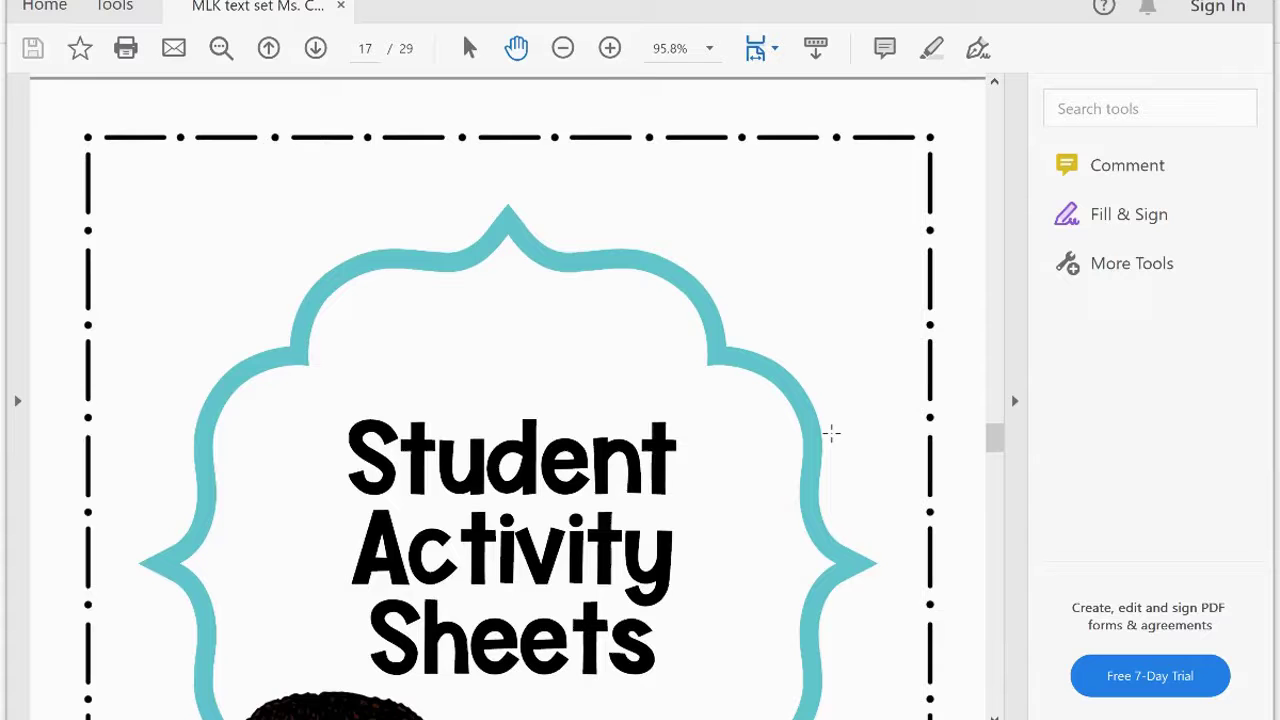
scroll(831, 432, "down", 1)
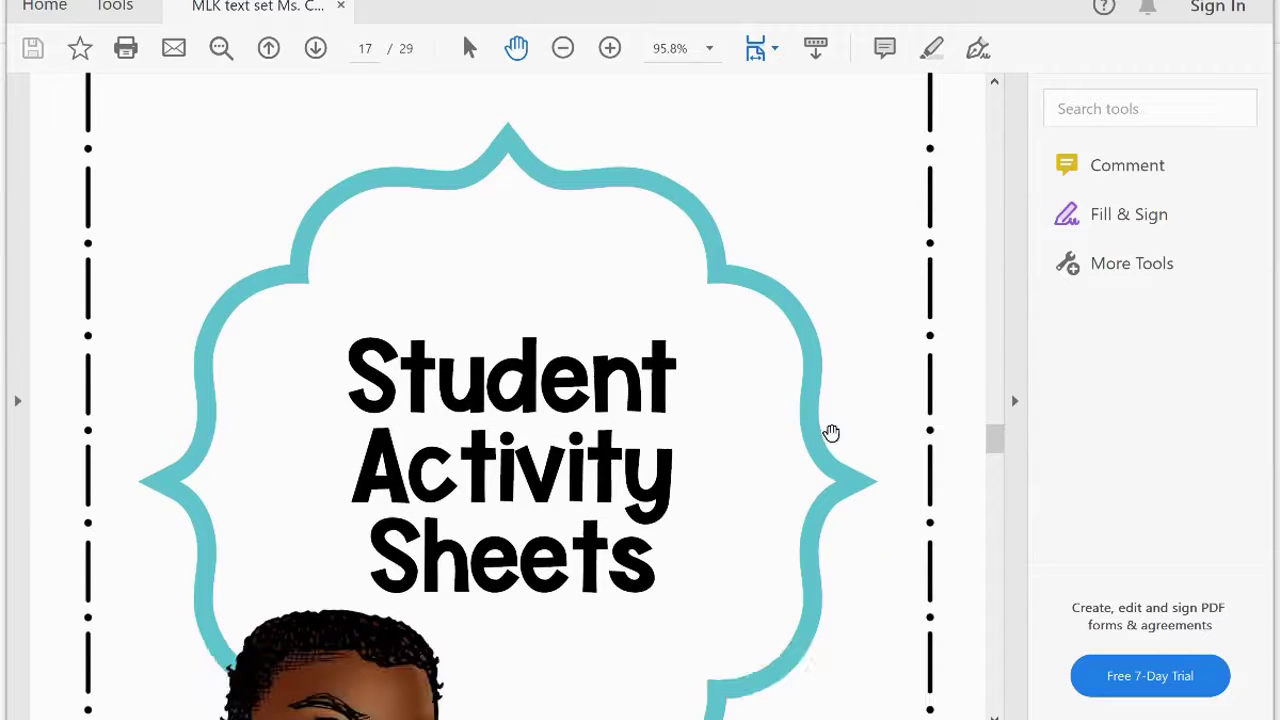
scroll(831, 432, "down", 5)
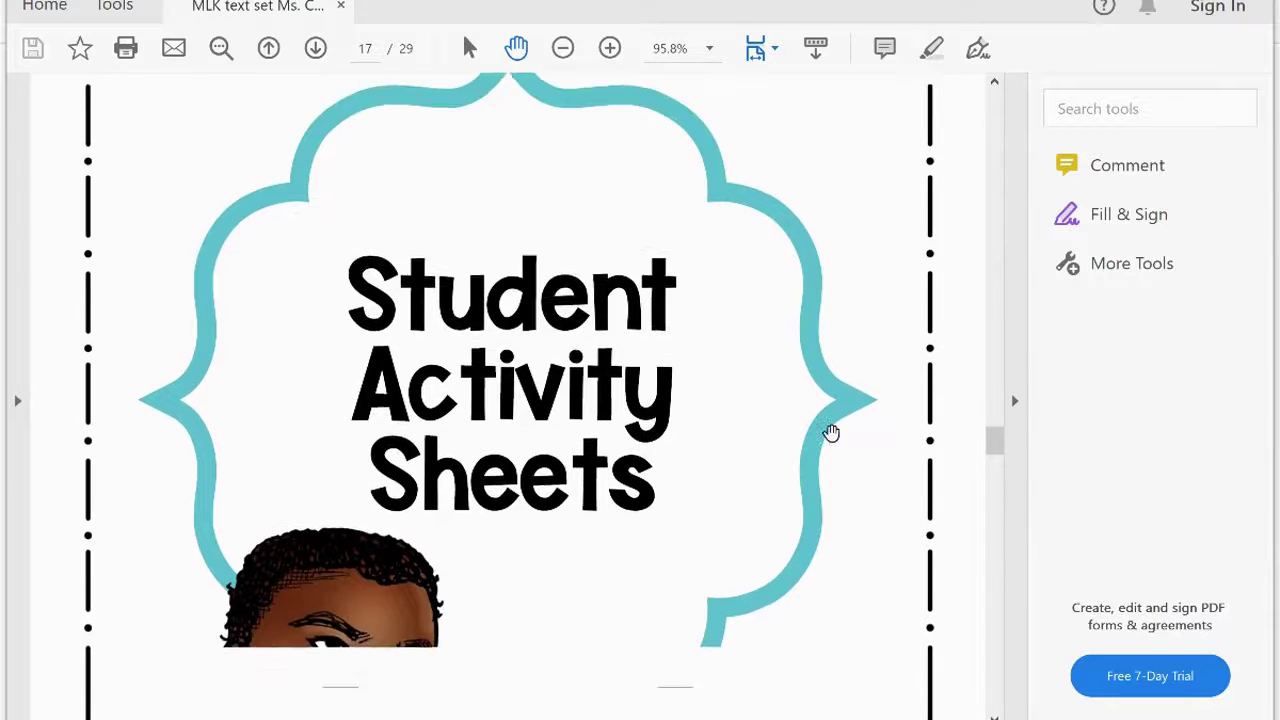
scroll(831, 432, "down", 9)
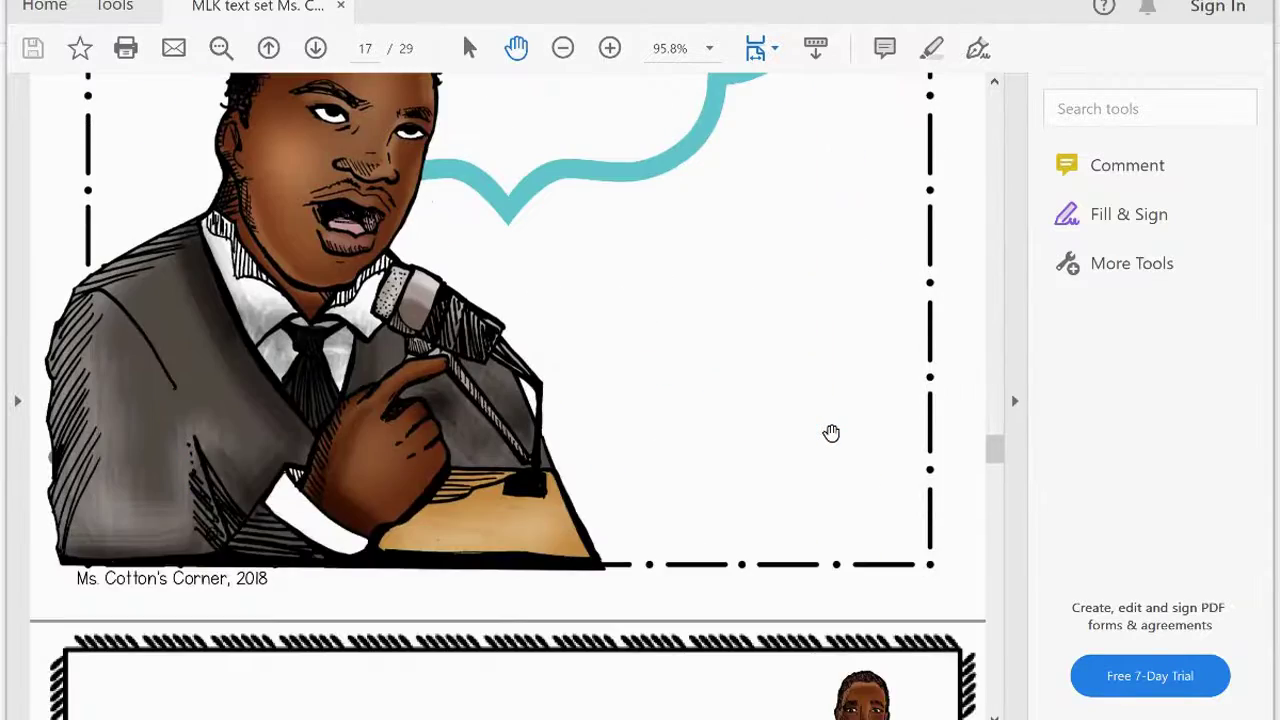
scroll(831, 432, "down", 1)
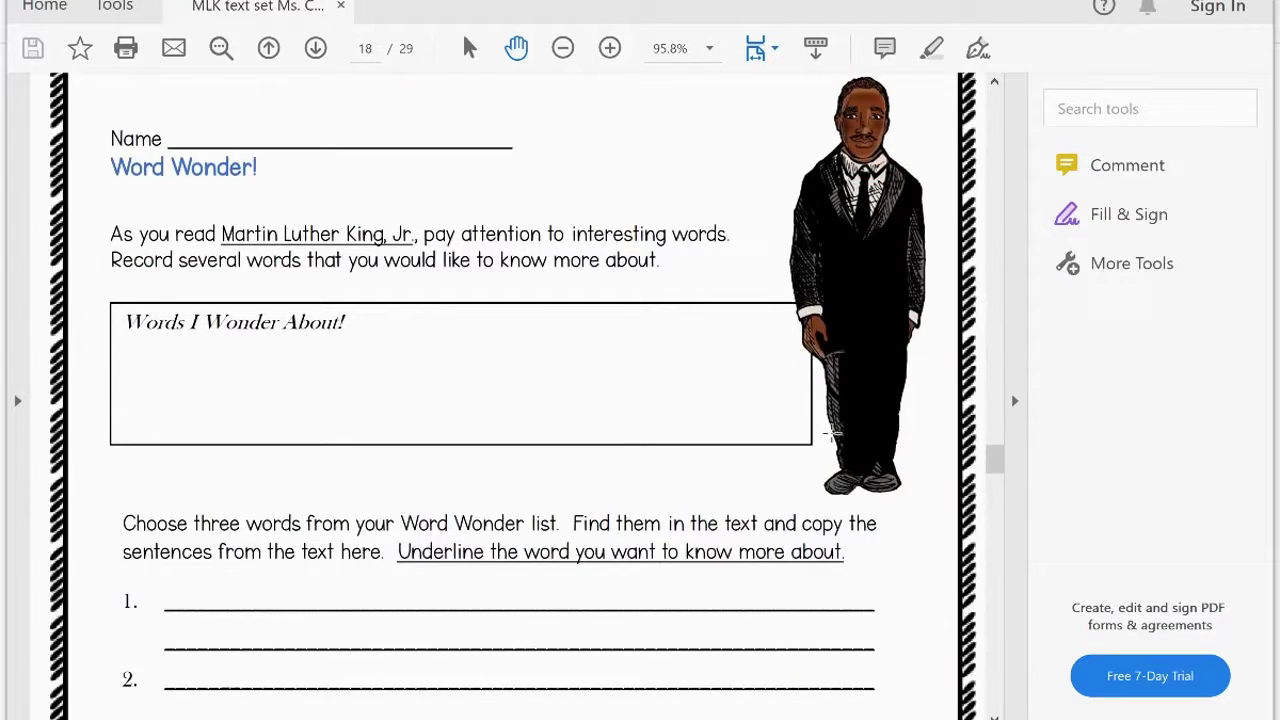
scroll(831, 432, "down", 1)
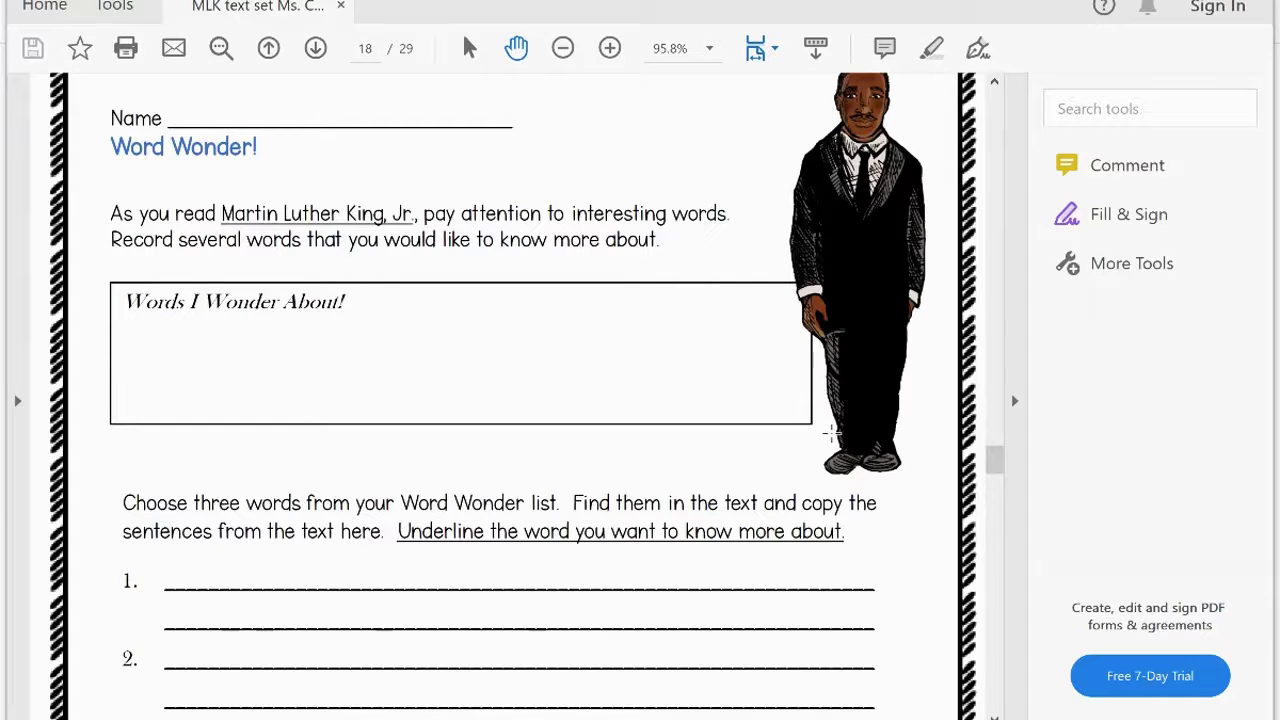
scroll(831, 432, "down", 2)
scroll(700, 643, "down", 5)
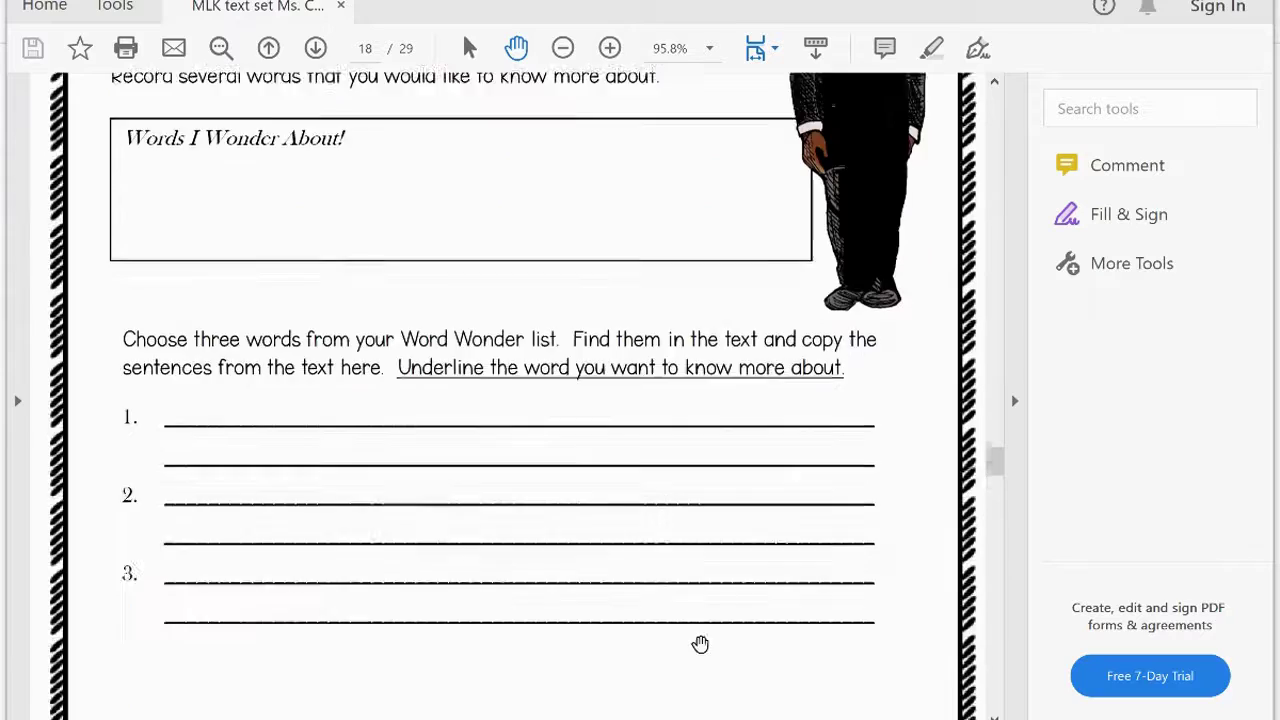
scroll(700, 643, "down", 15)
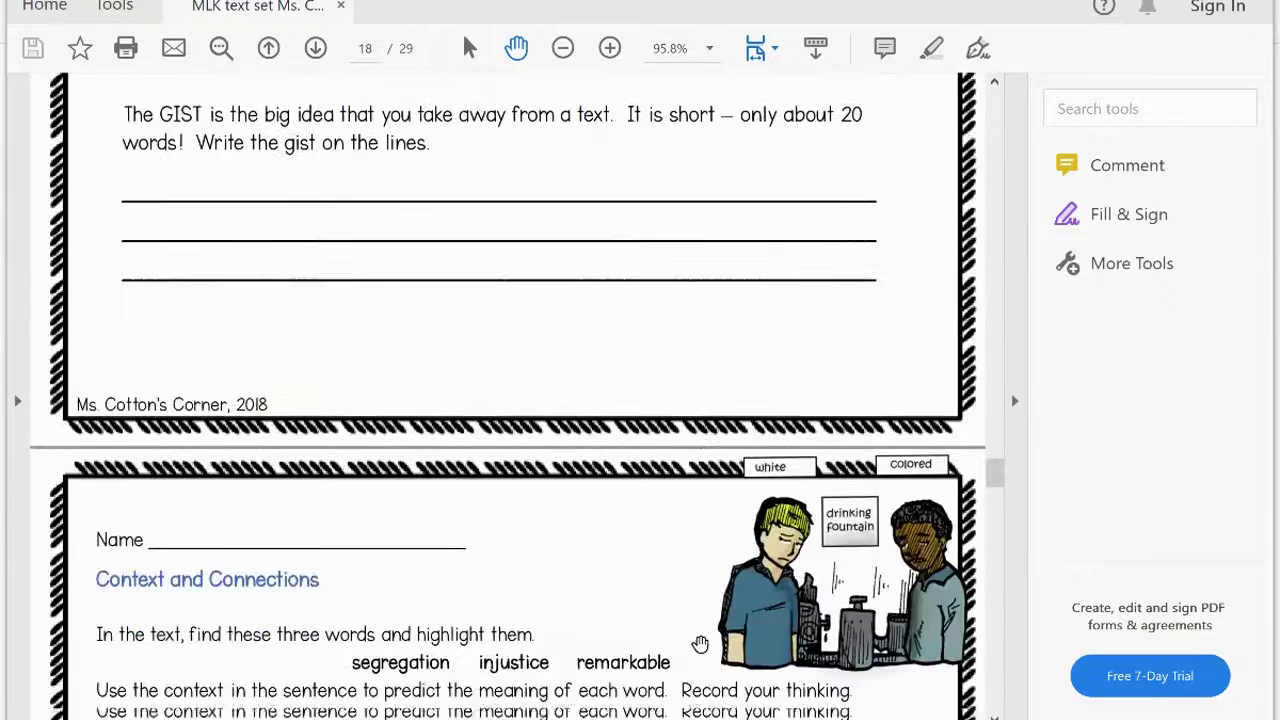
scroll(700, 643, "down", 11)
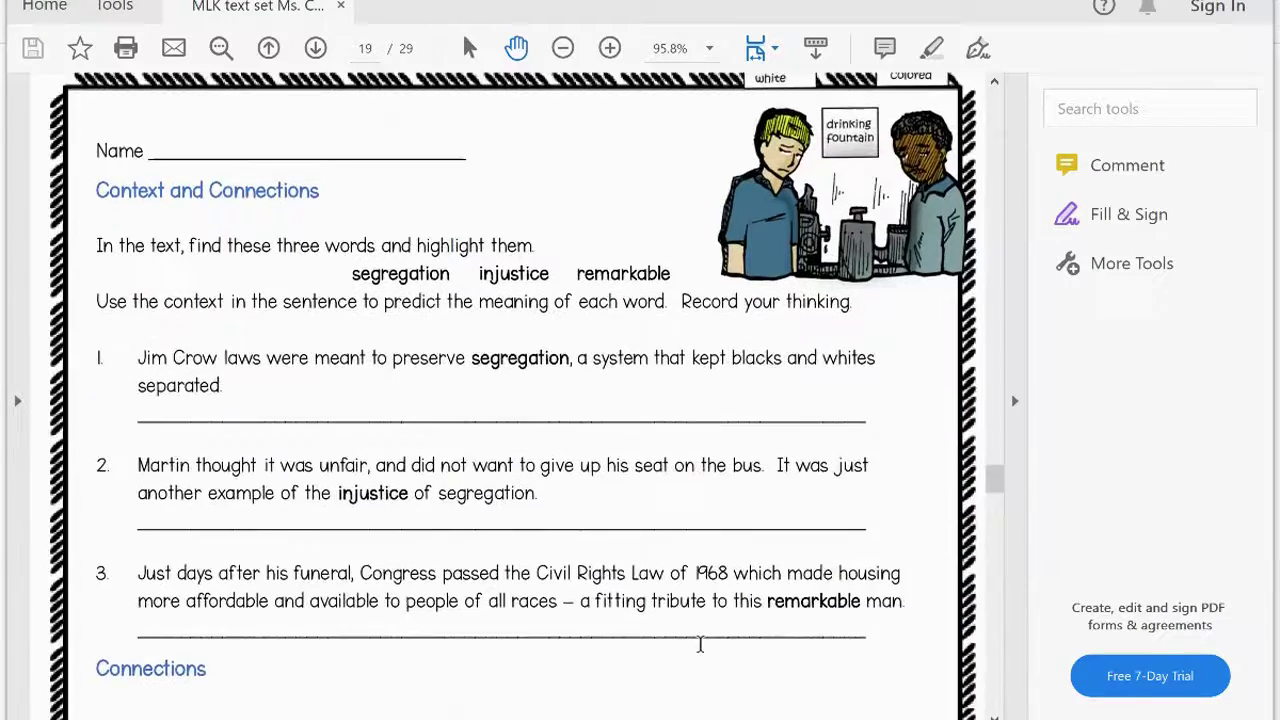
scroll(700, 643, "down", 15)
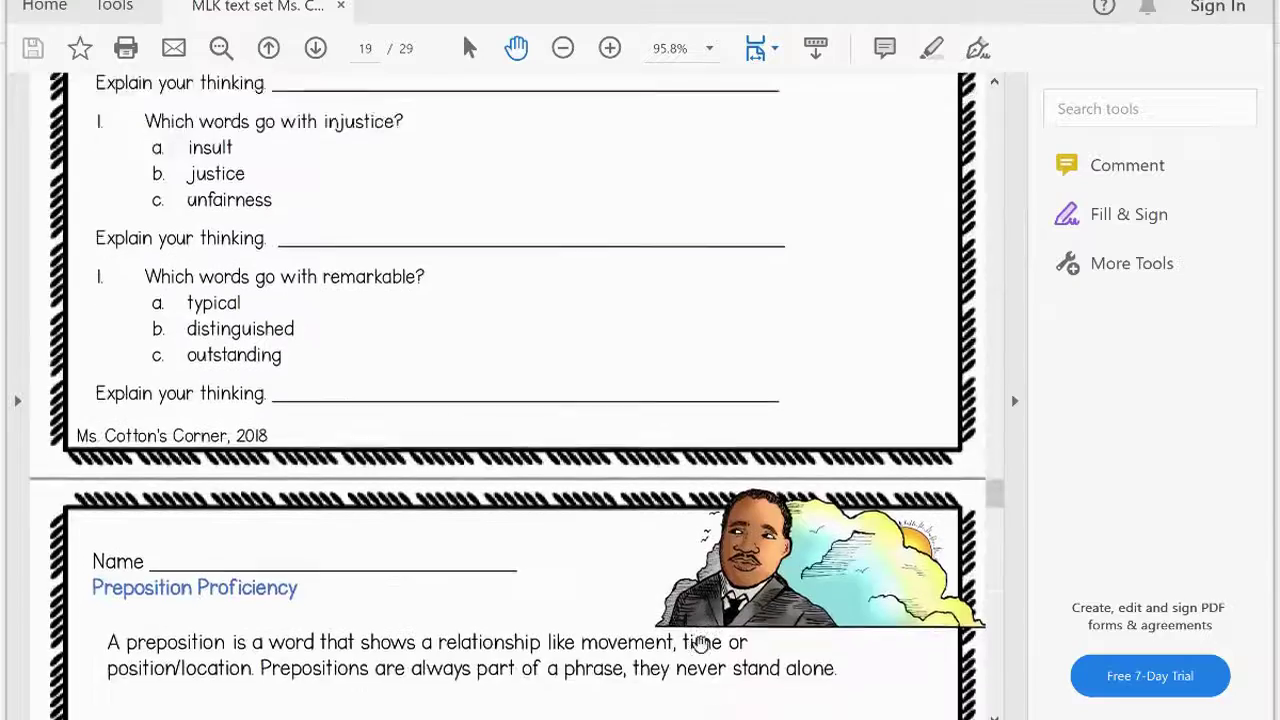
scroll(700, 643, "down", 20)
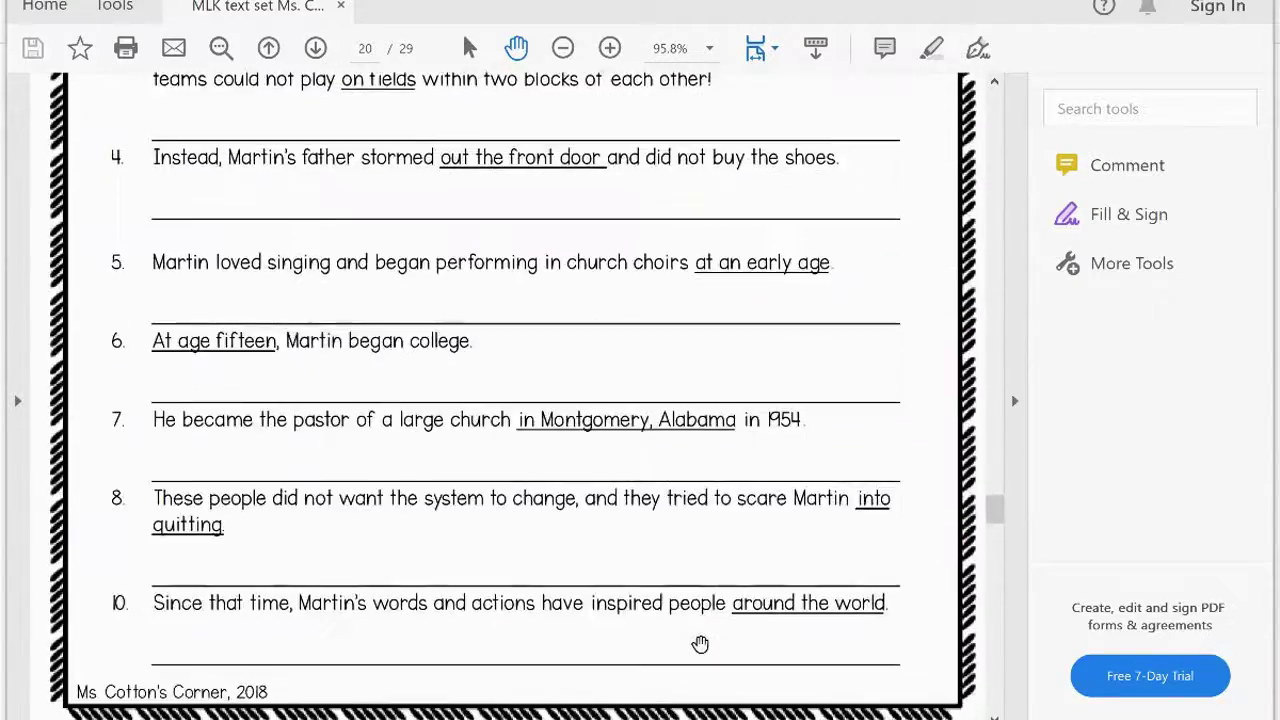
scroll(700, 643, "down", 20)
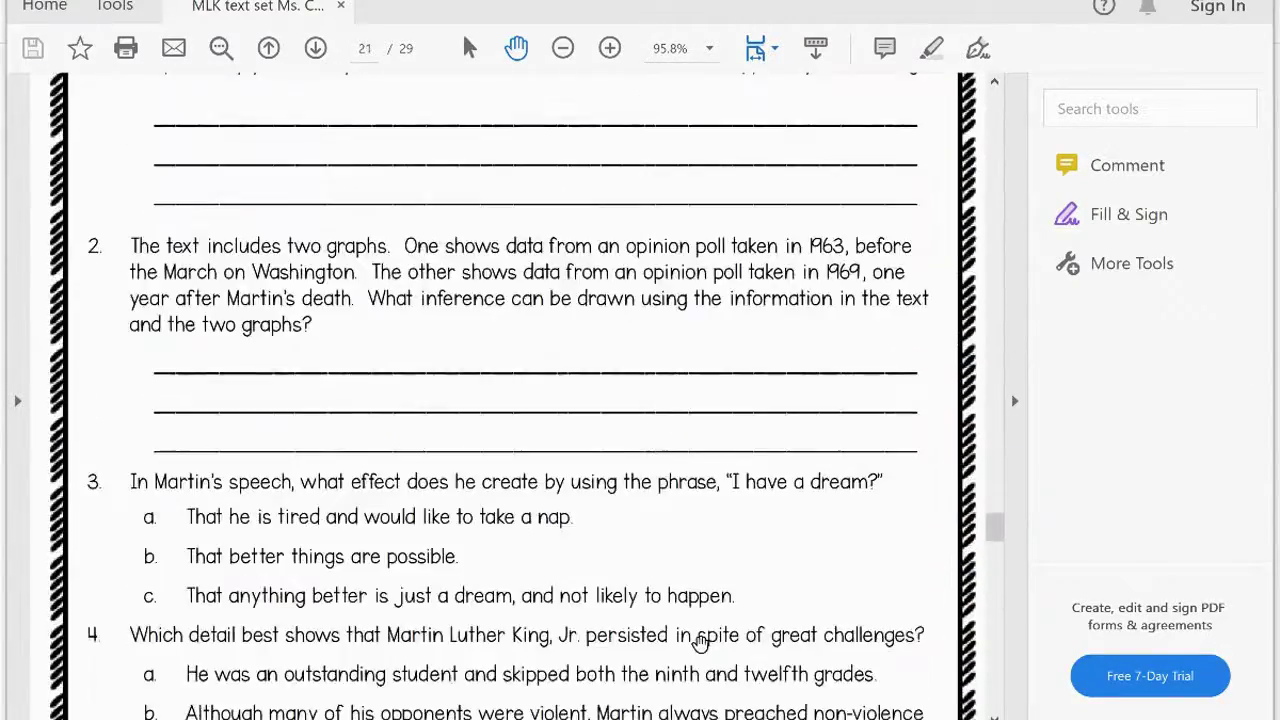
scroll(700, 643, "down", 9)
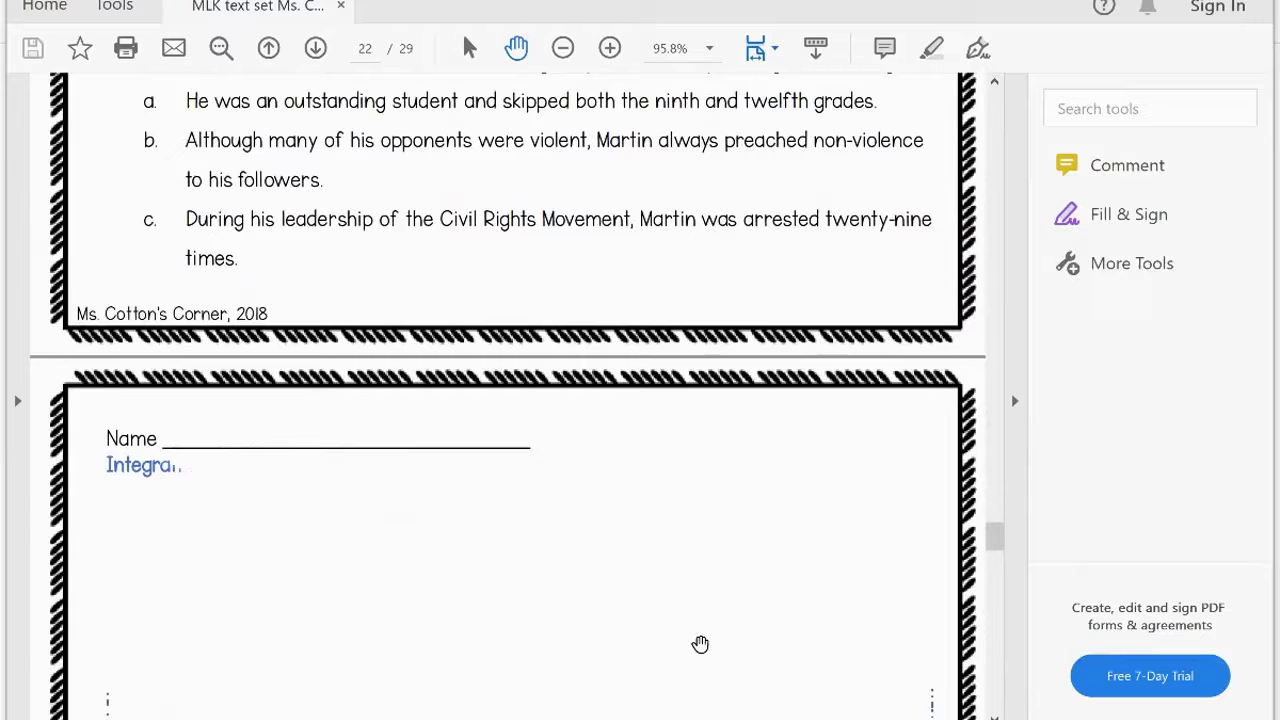
- Scroll past page 22's questions, answer boxes and 4-to-1 rubric to the Answer Keys page 23
scroll(700, 644, "down", 6)
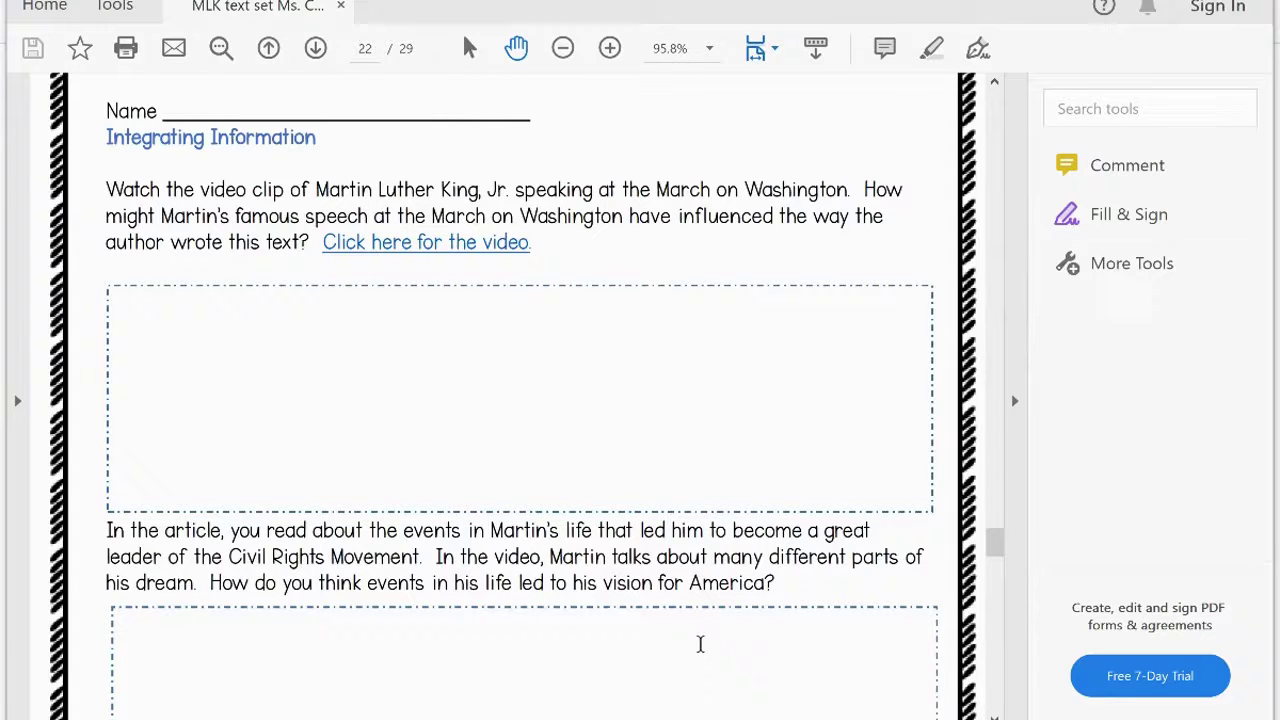
scroll(700, 644, "down", 1)
scroll(700, 644, "down", 3)
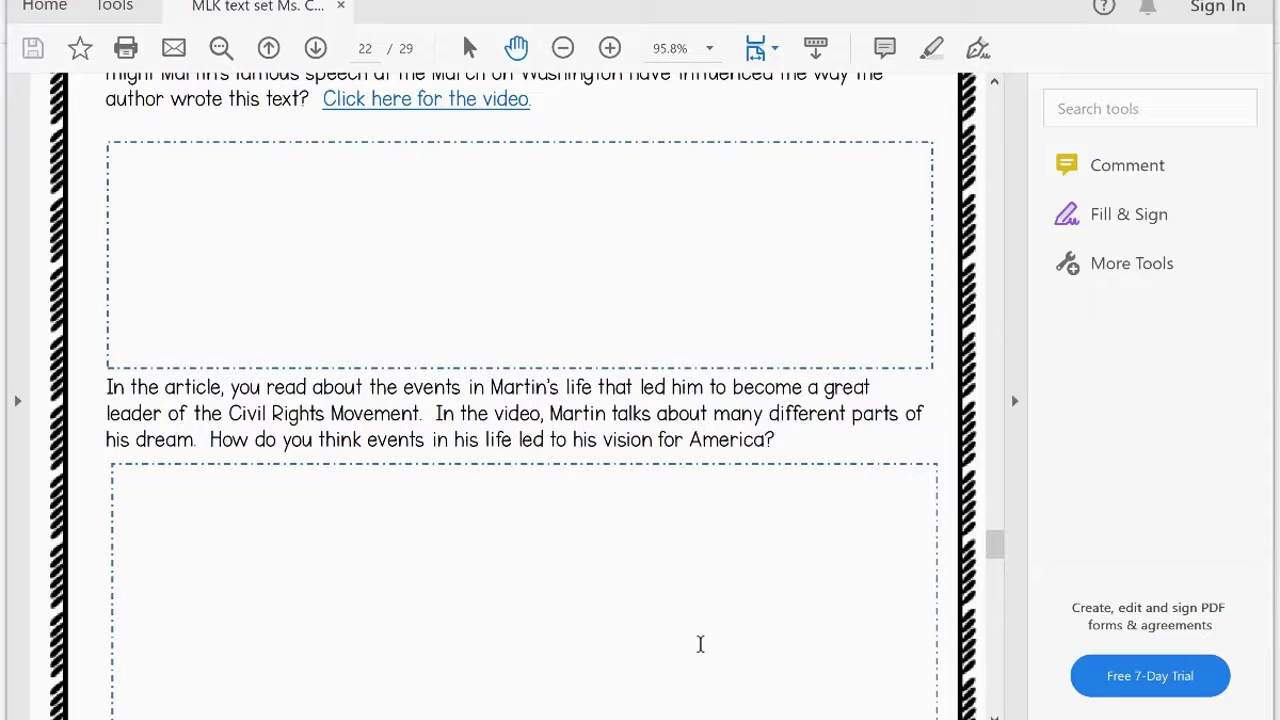
scroll(700, 644, "down", 9)
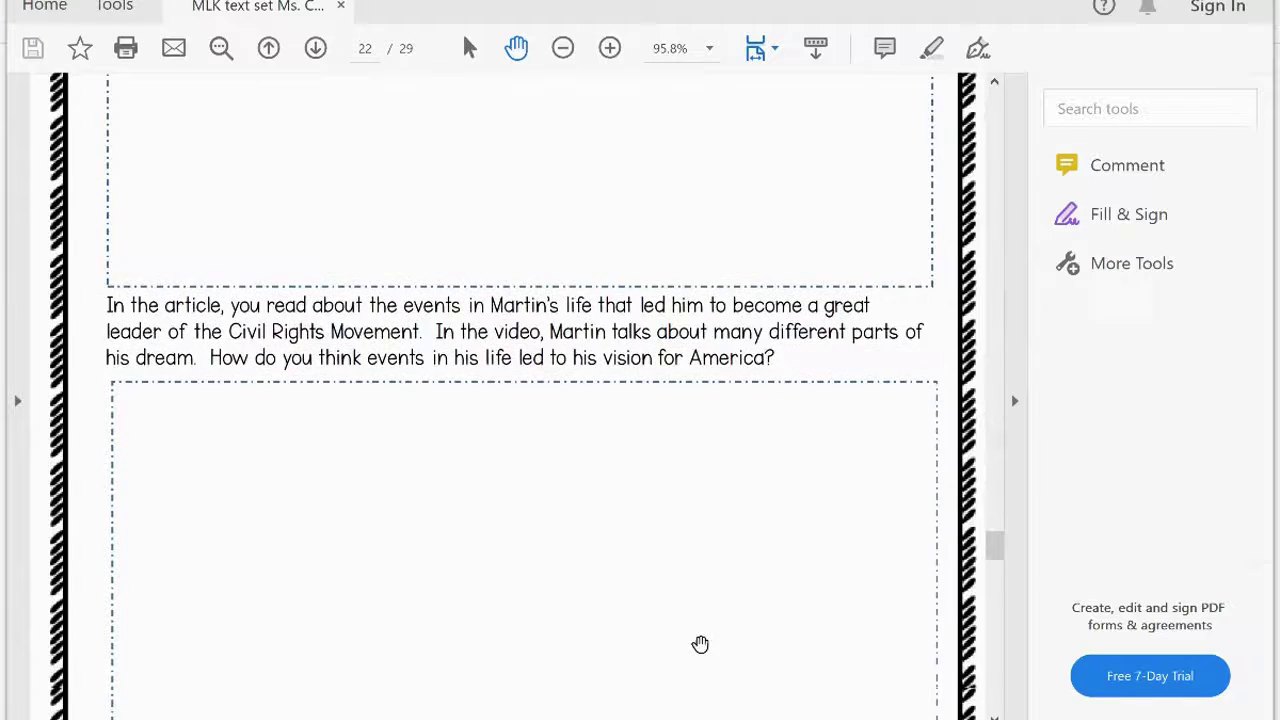
scroll(700, 644, "down", 5)
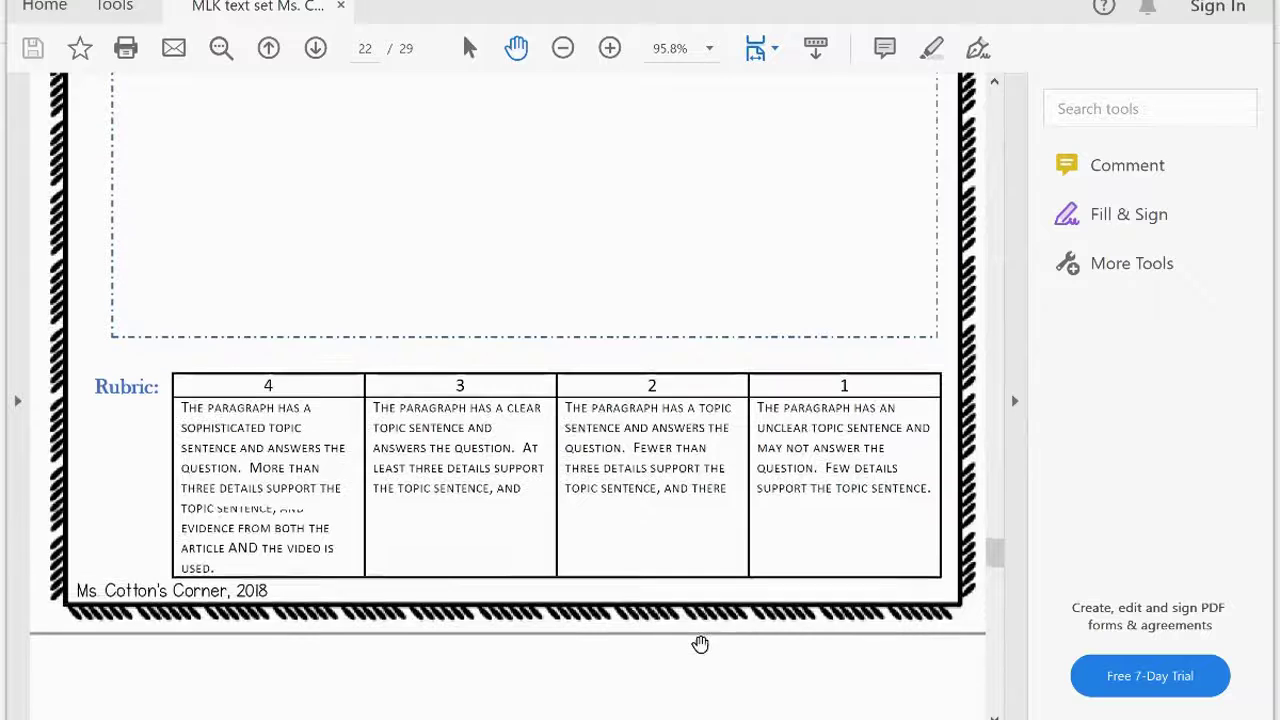
scroll(700, 644, "down", 14)
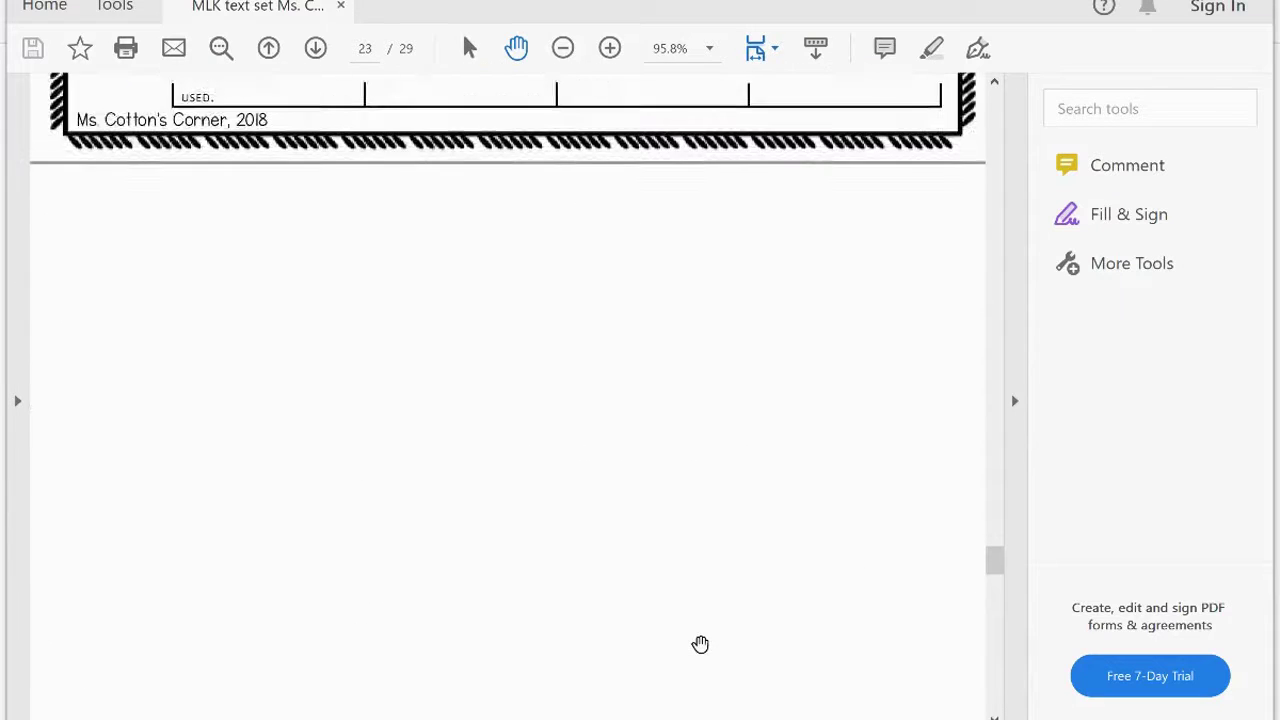
- Scroll past the drinking-fountain illustration in the answer keys to the page 24 Word Wonder sheet
scroll(700, 644, "down", 8)
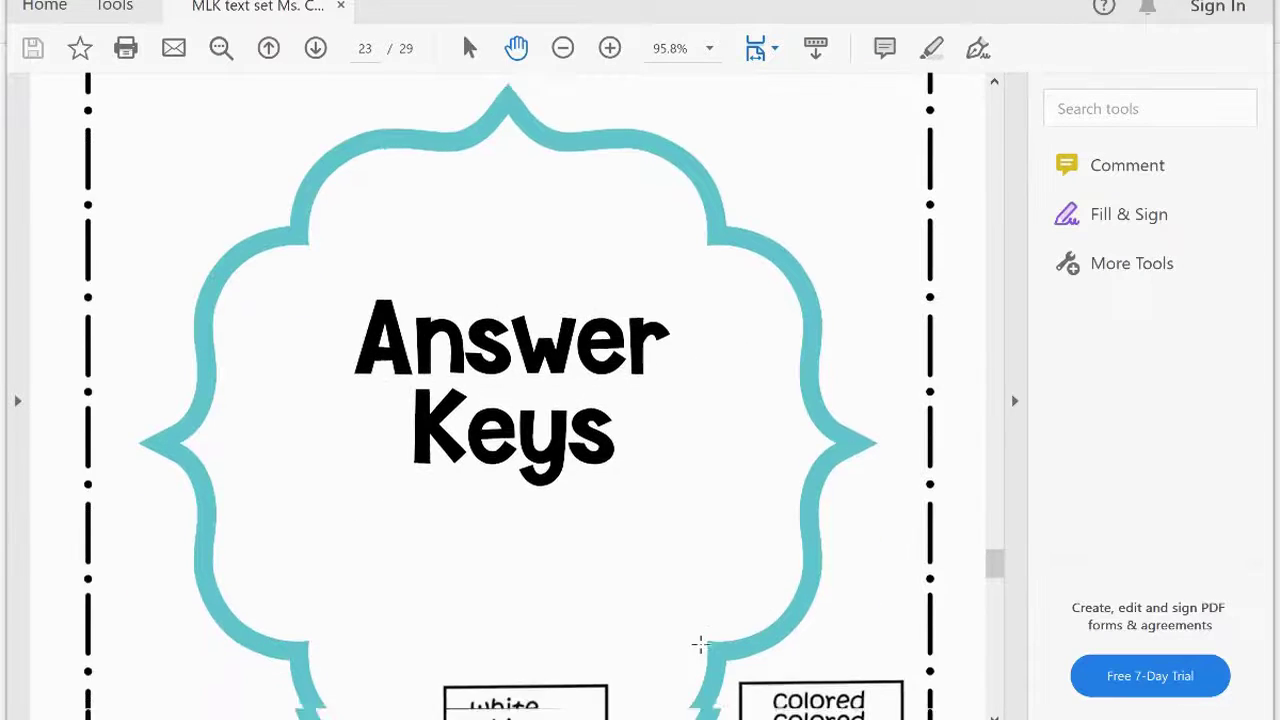
scroll(700, 644, "down", 15)
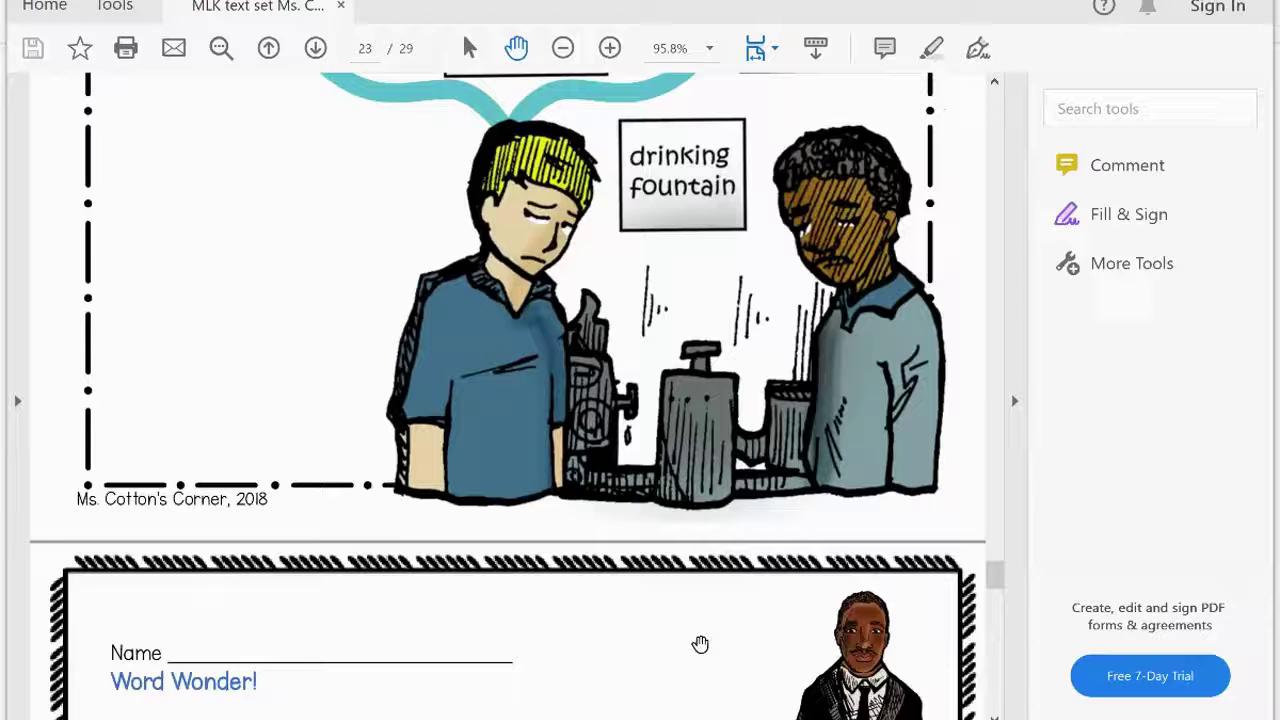
scroll(700, 644, "down", 6)
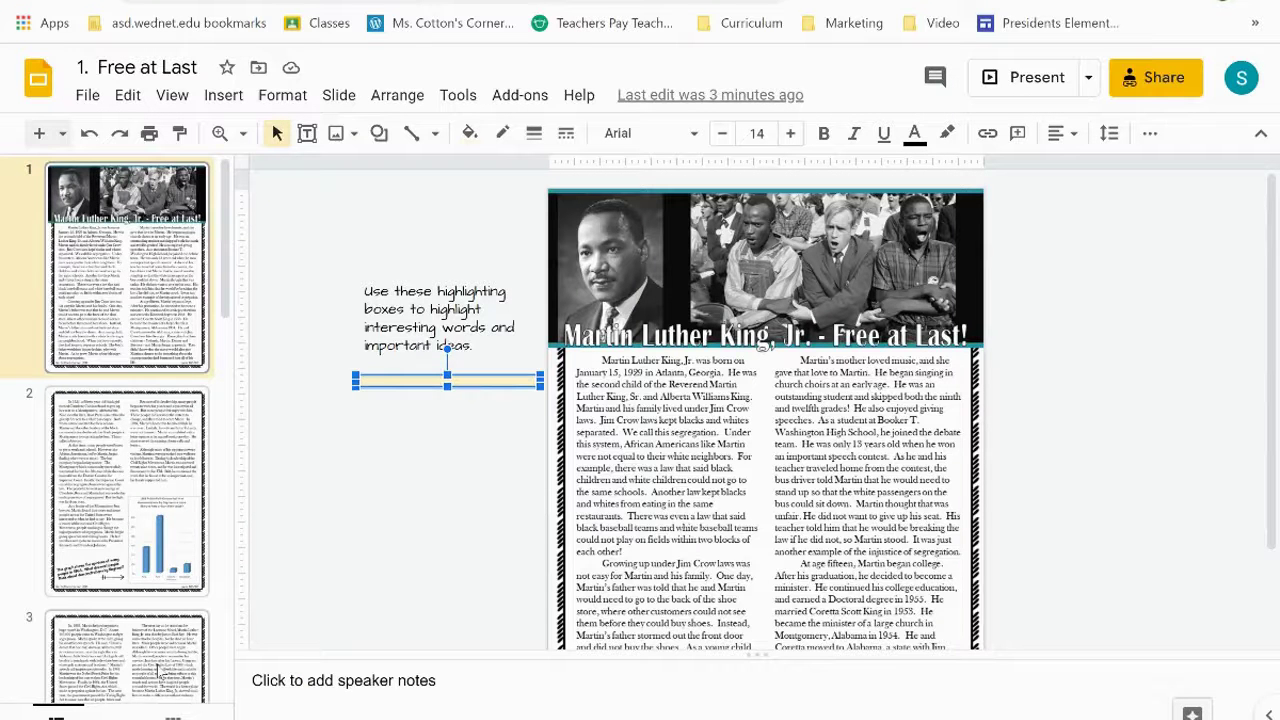
scroll(127, 655, "down", 10)
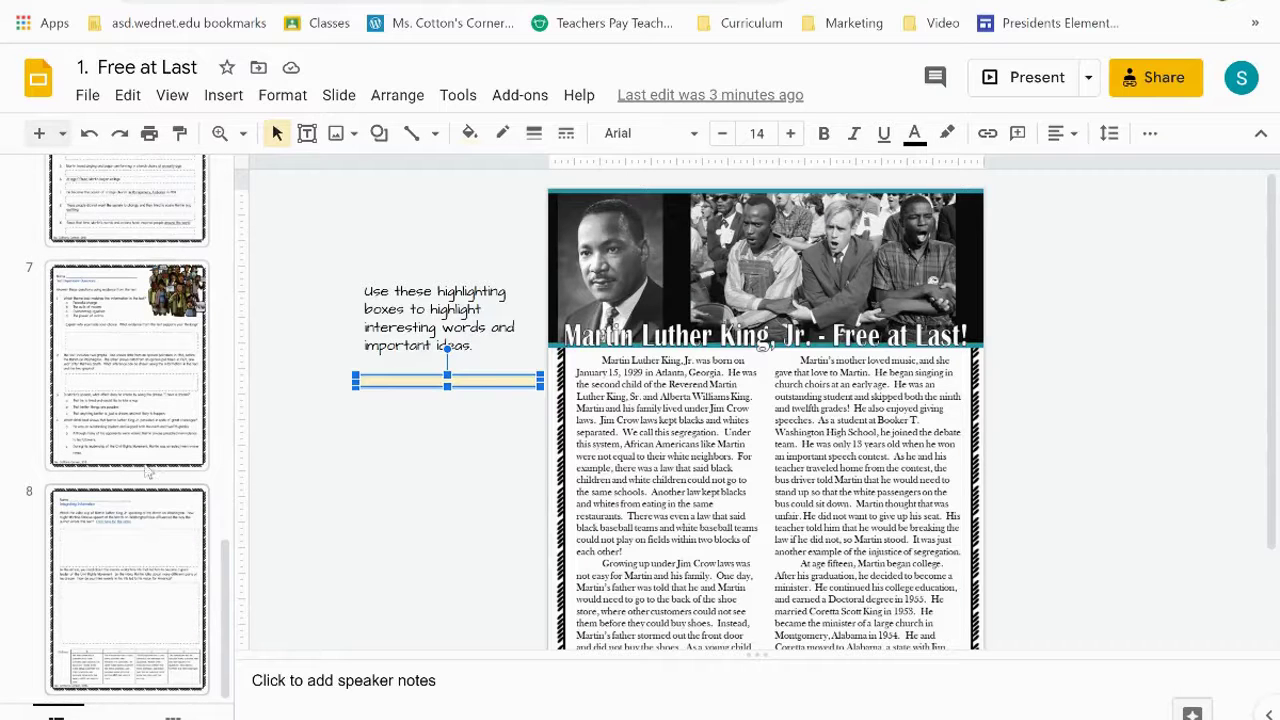
scroll(148, 470, "up", 10)
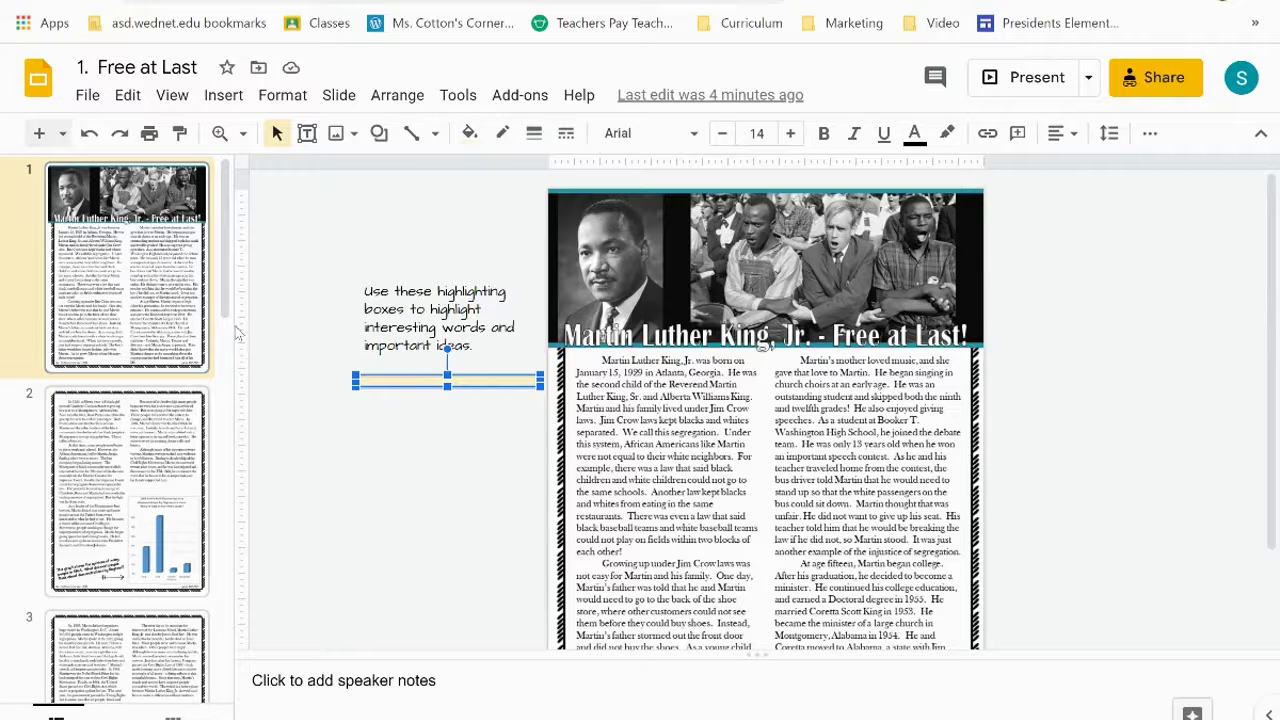
- At 100% zoom, drag the yellow box over 'January 15, 1929 in Atlanta, Georgia. He was', then fit the slide
left_click(243, 134)
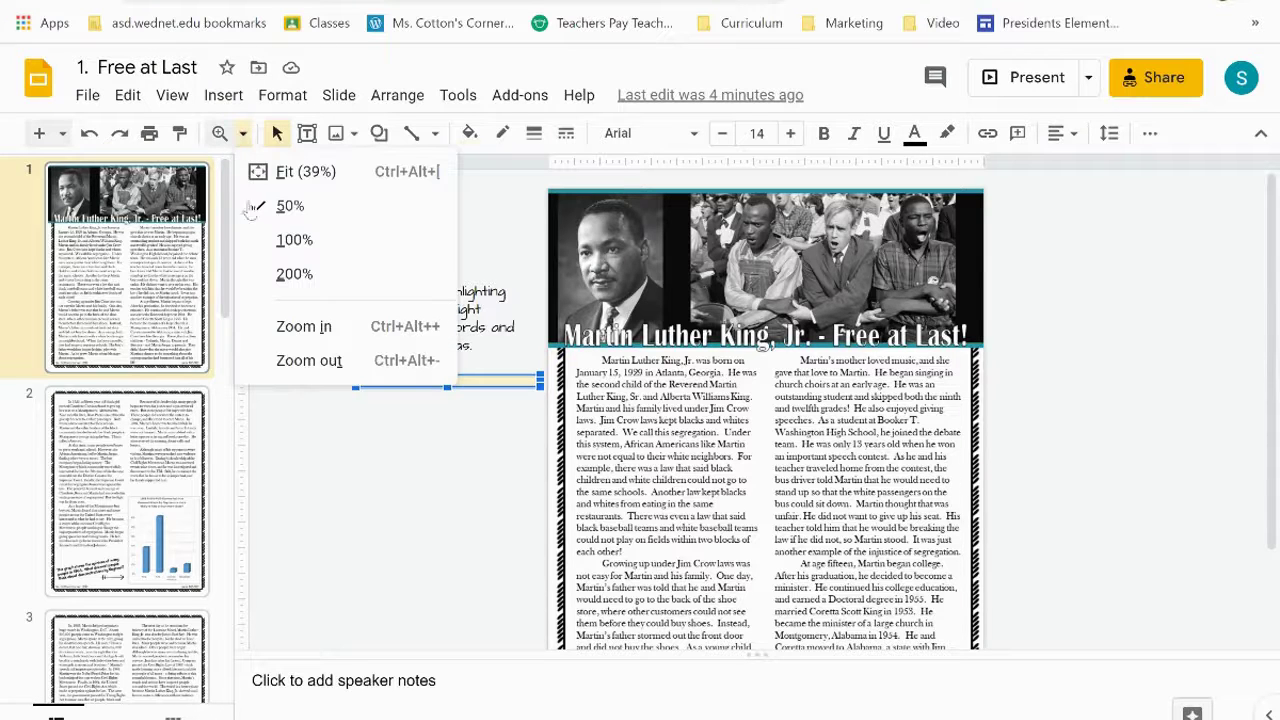
left_click(298, 242)
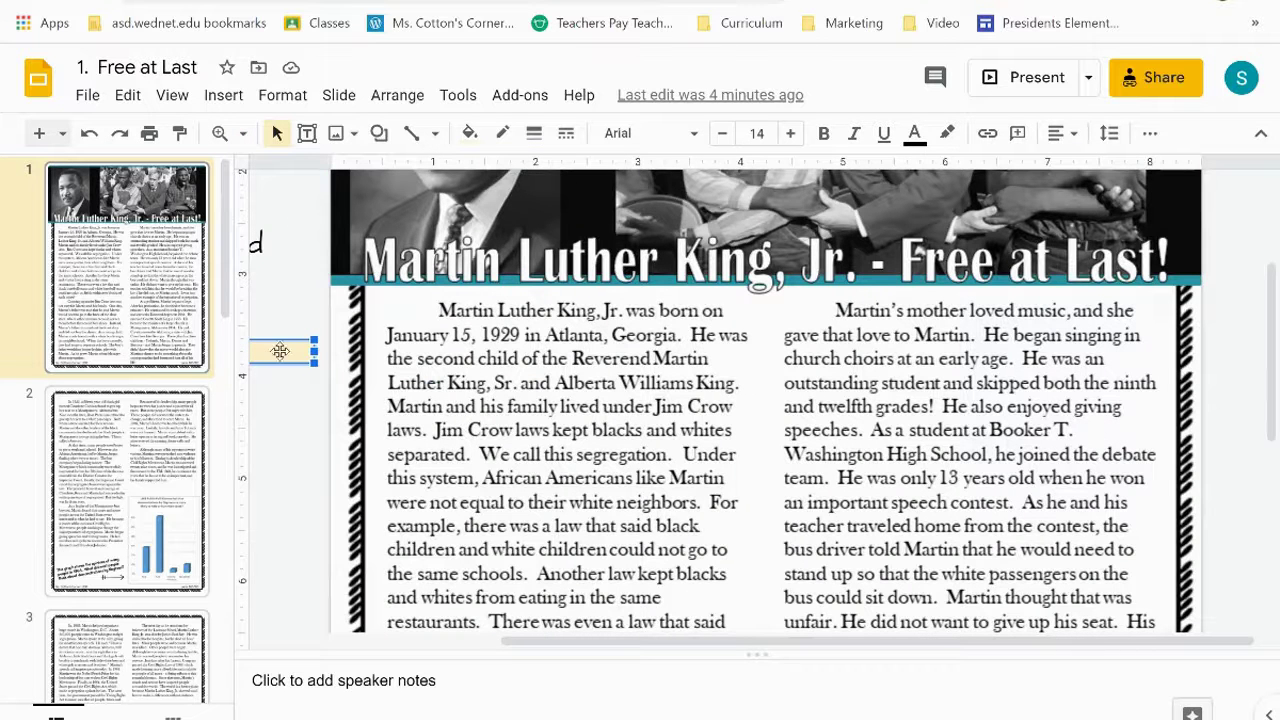
left_click_drag(280, 351, 716, 336)
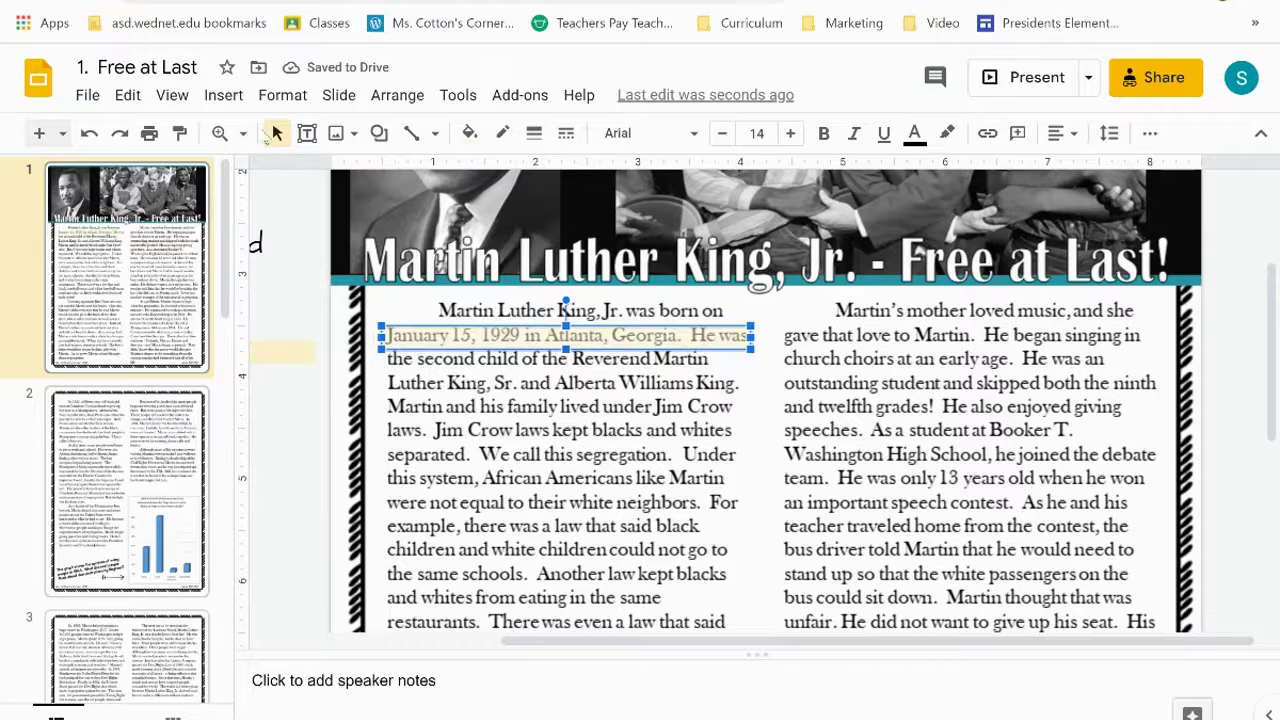
left_click(242, 133)
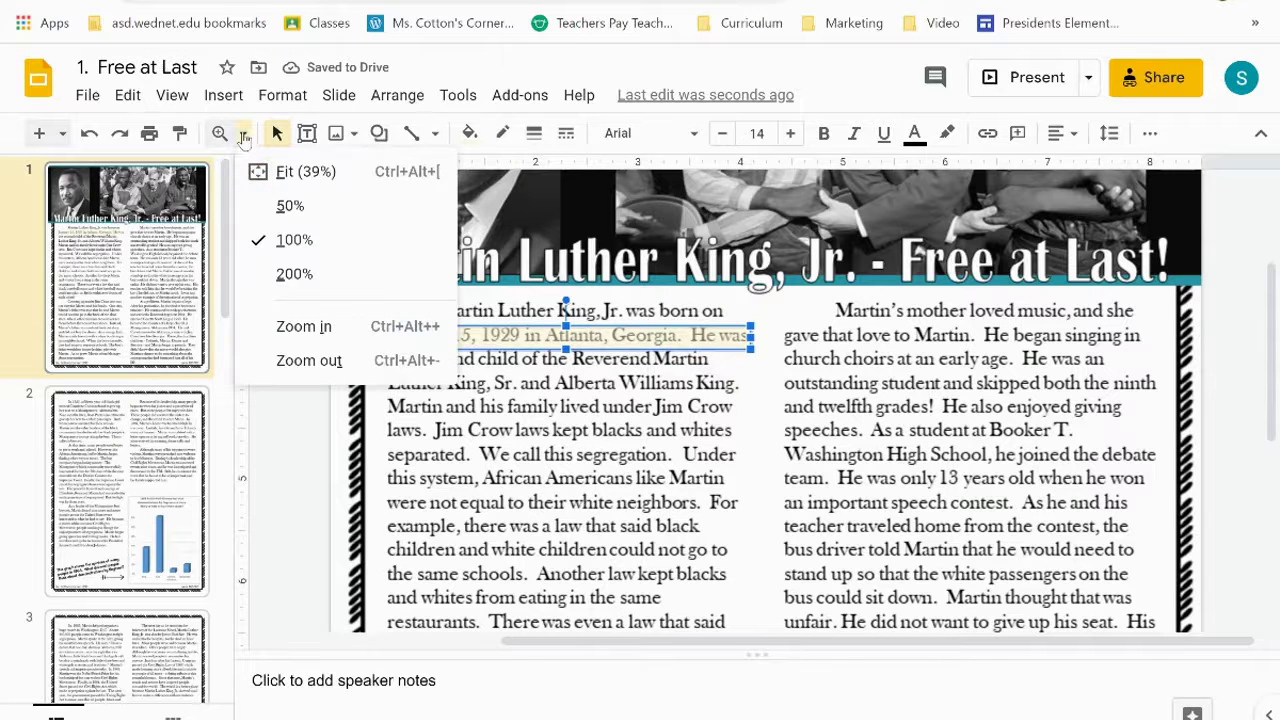
left_click(296, 172)
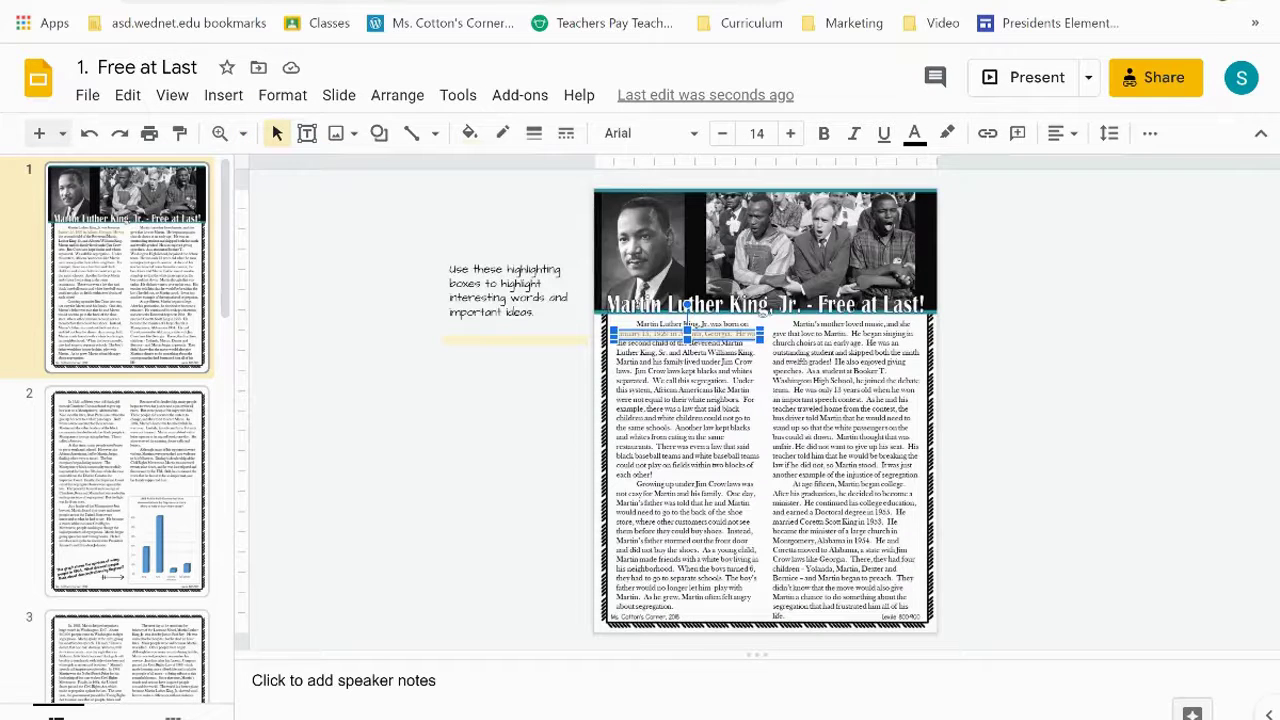
- Go to slide 4, the Word Wonder sheet, and select the line 1 answer box
scroll(128, 520, "down", 3)
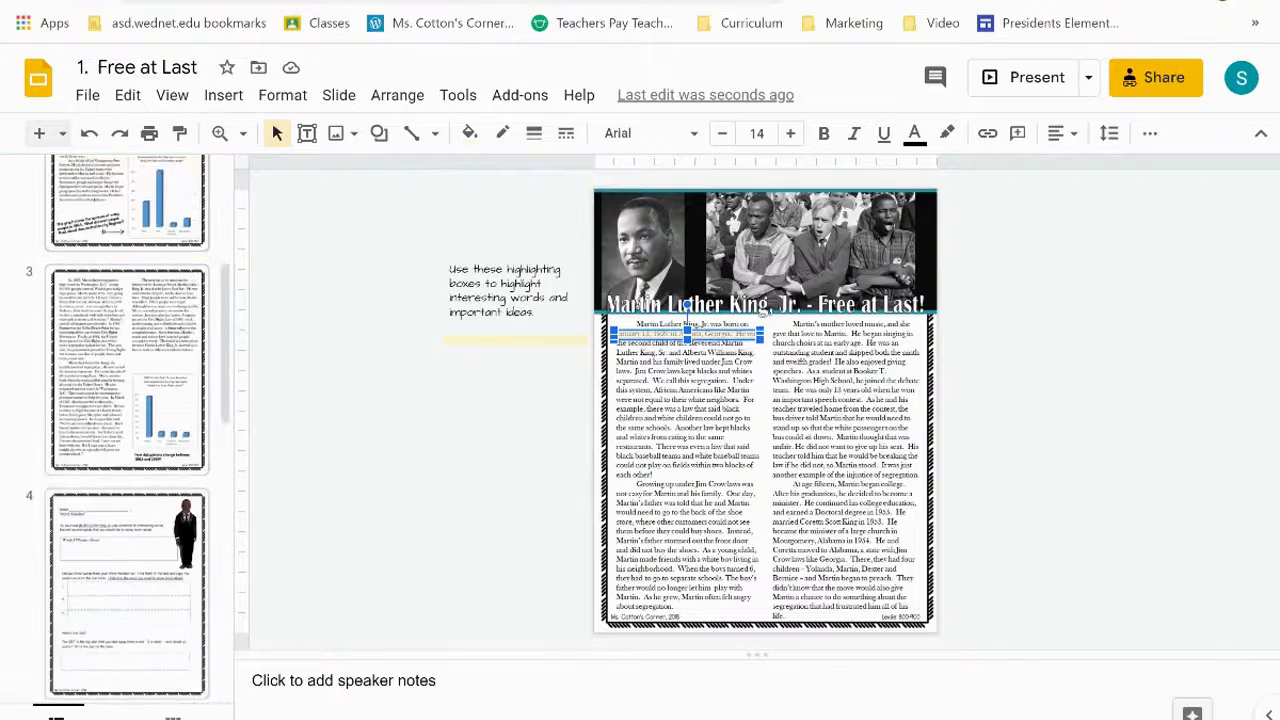
scroll(133, 517, "down", 3)
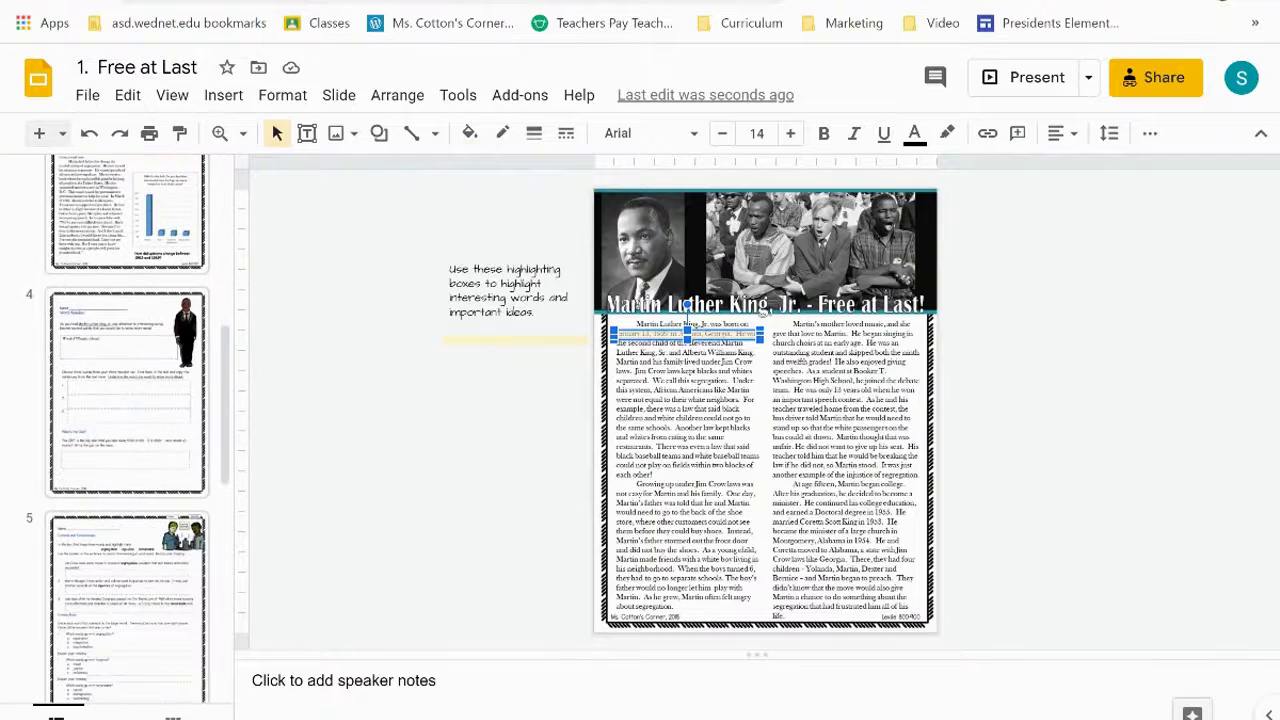
left_click(138, 386)
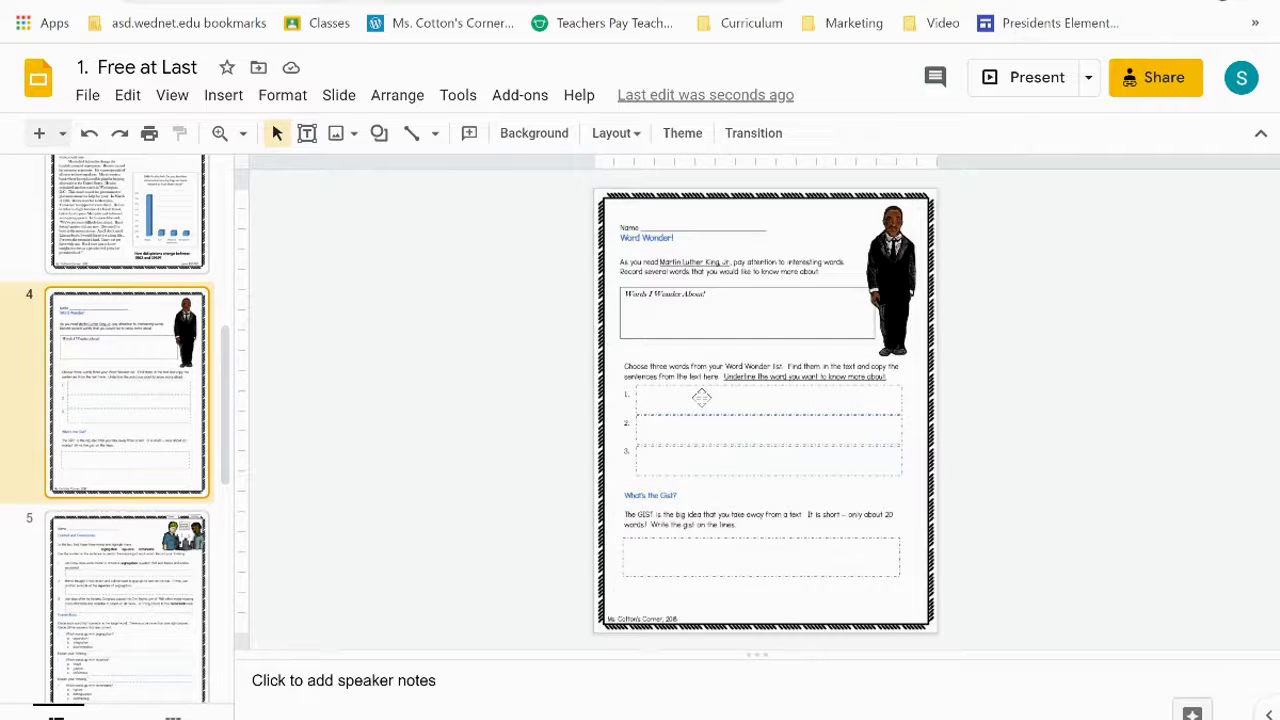
left_click(701, 397)
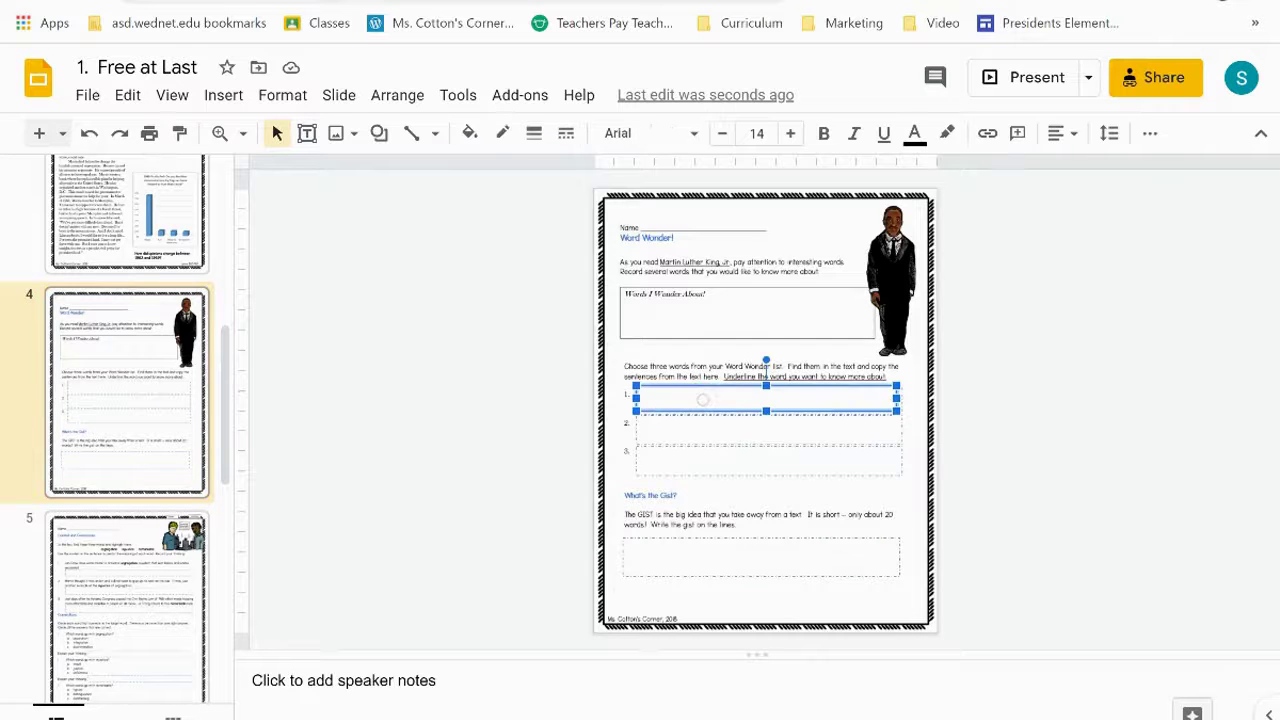
- On slide 5, move the red circle onto answer 'a. separation'
left_click(118, 604)
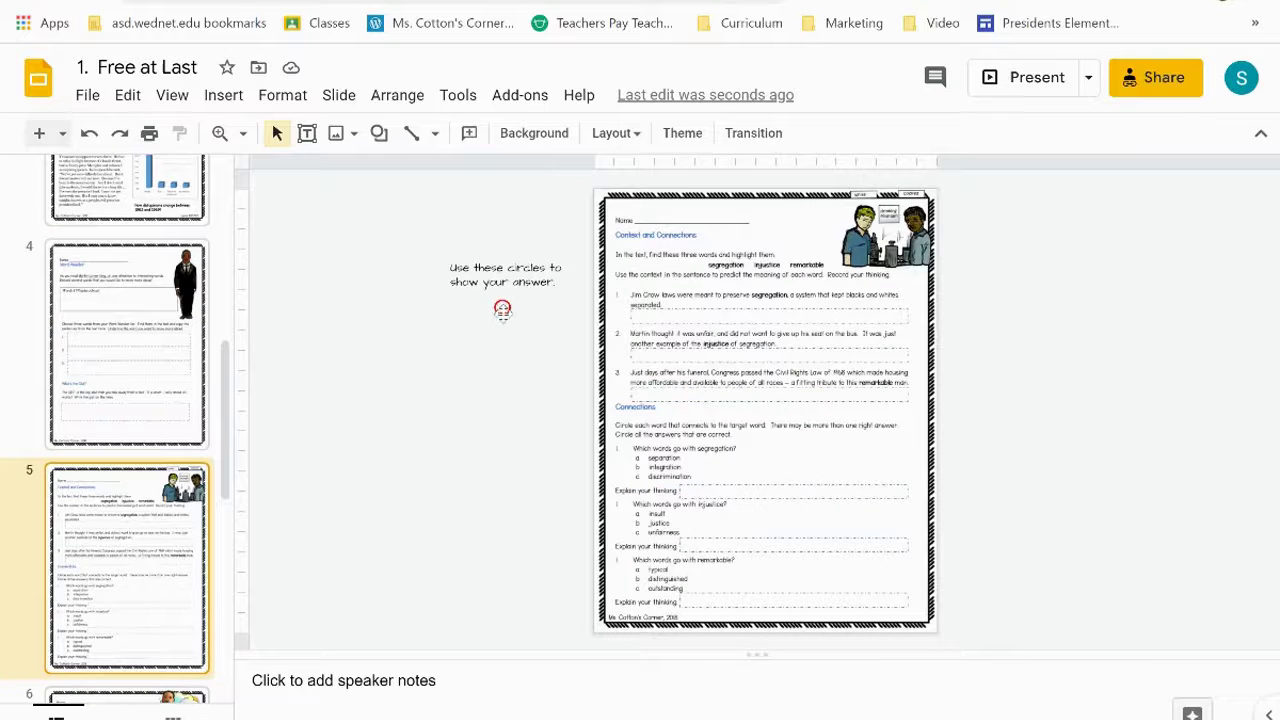
left_click_drag(502, 311, 638, 462)
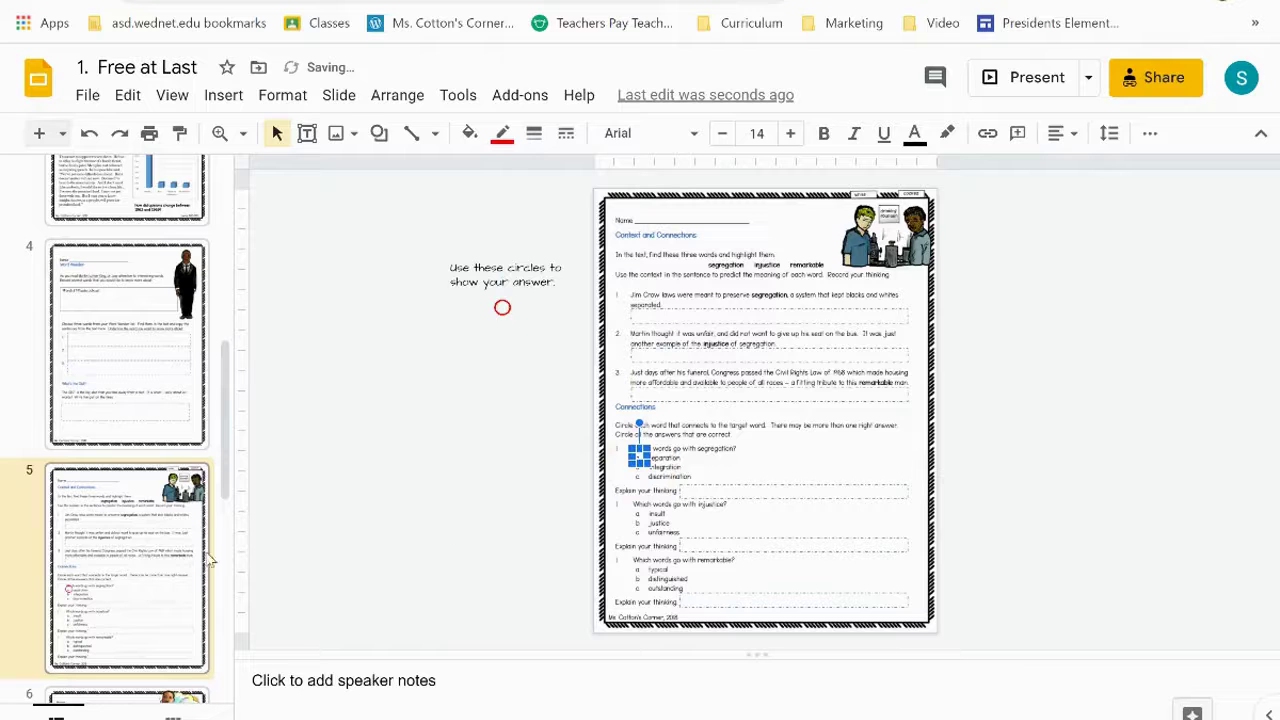
scroll(165, 572, "down", 5)
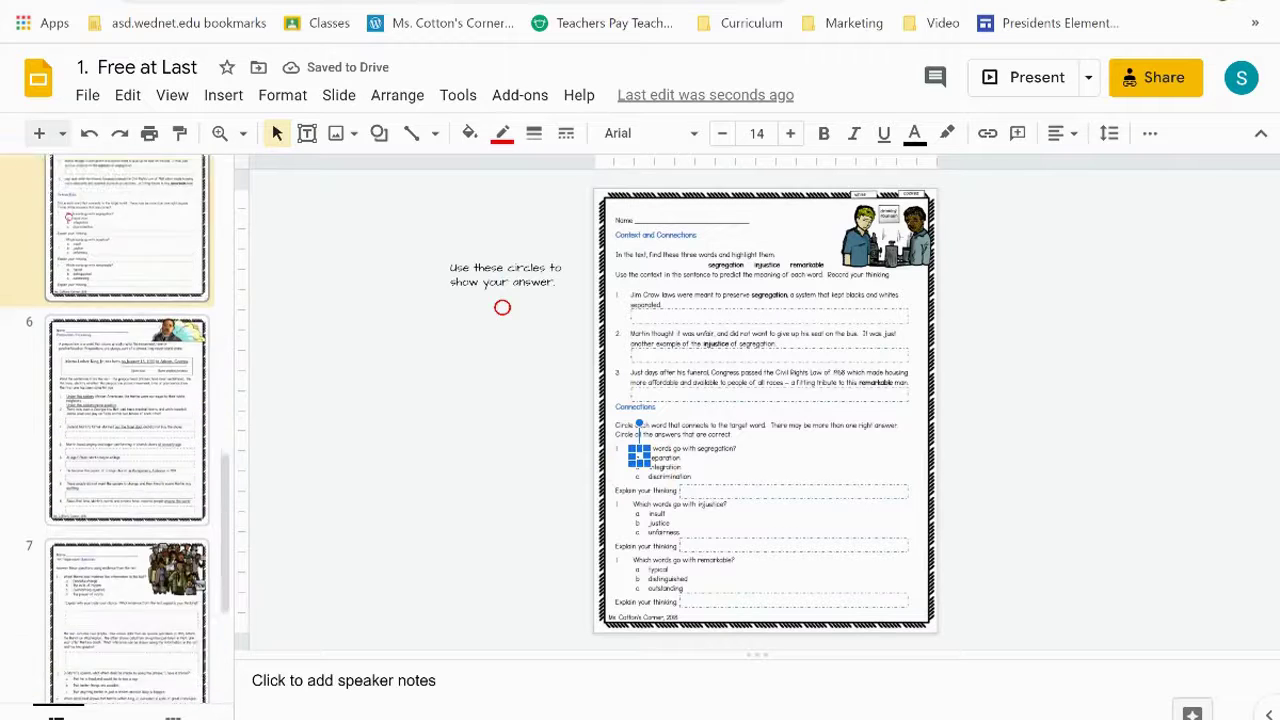
scroll(128, 430, "down", 2)
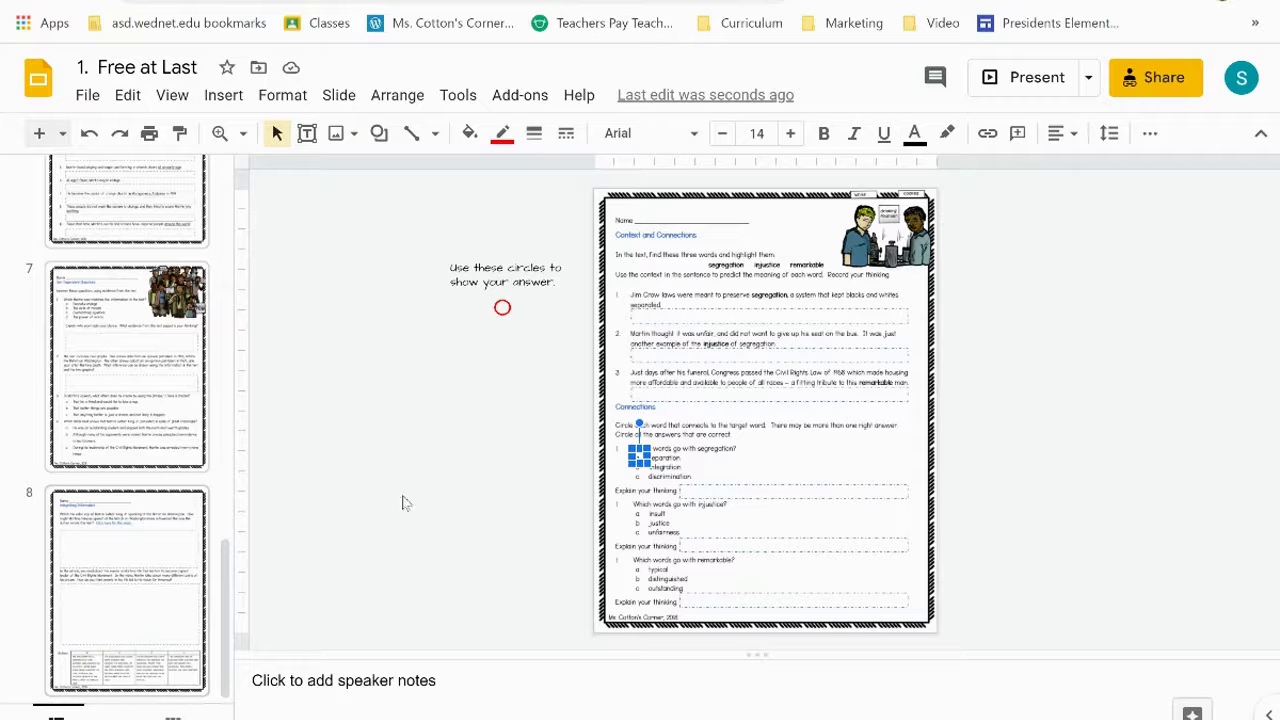
- Go to slide 8, Integrating Information, and preview its 'Click here for the video' YouTube link
key("Page_Down")
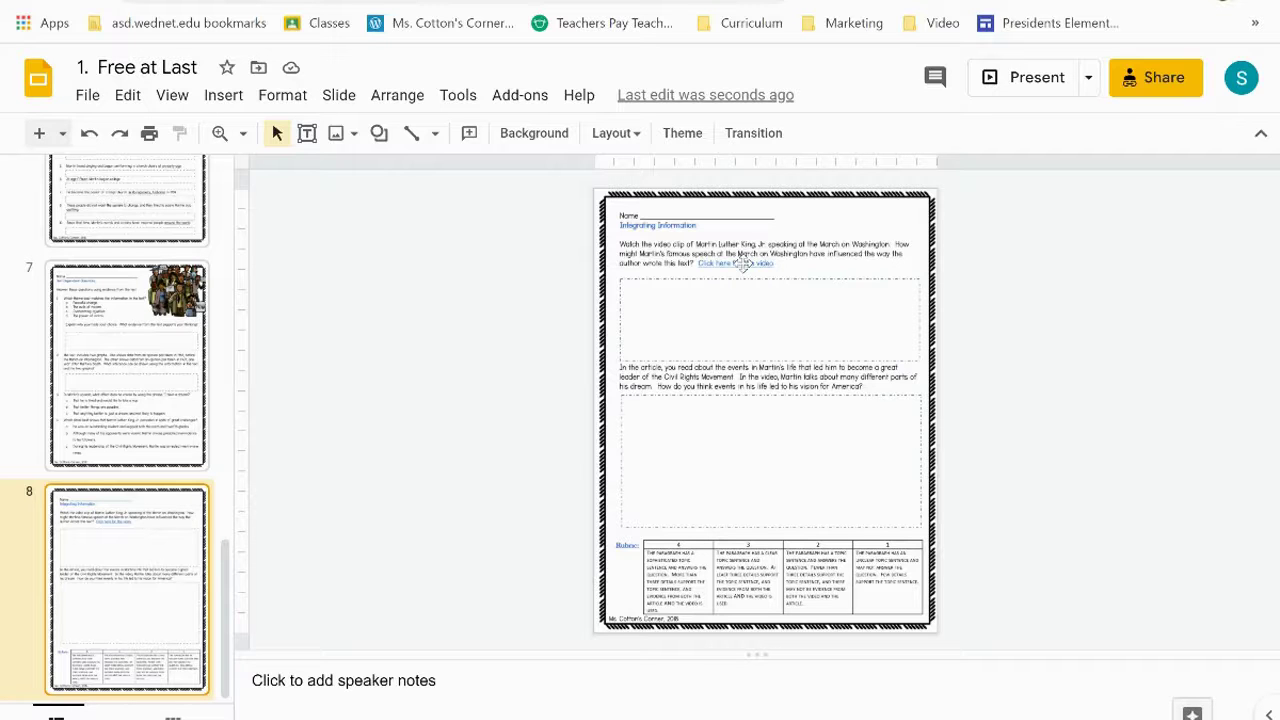
left_click(742, 262)
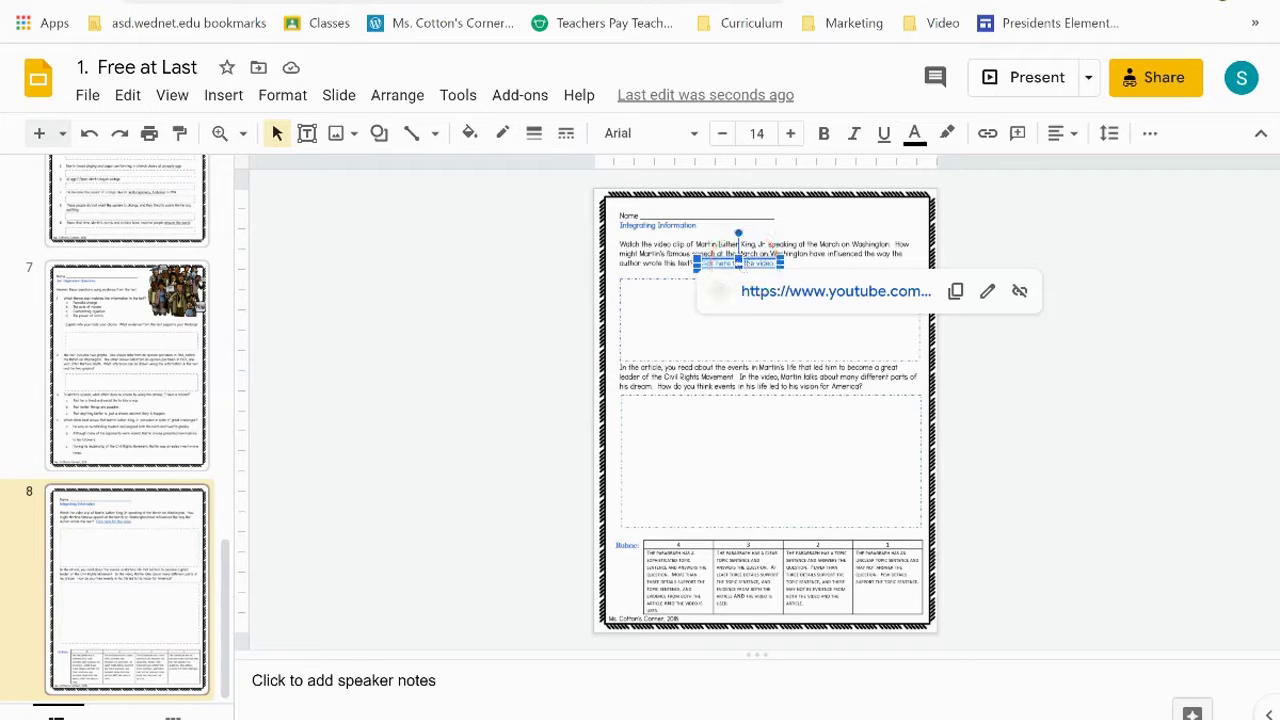